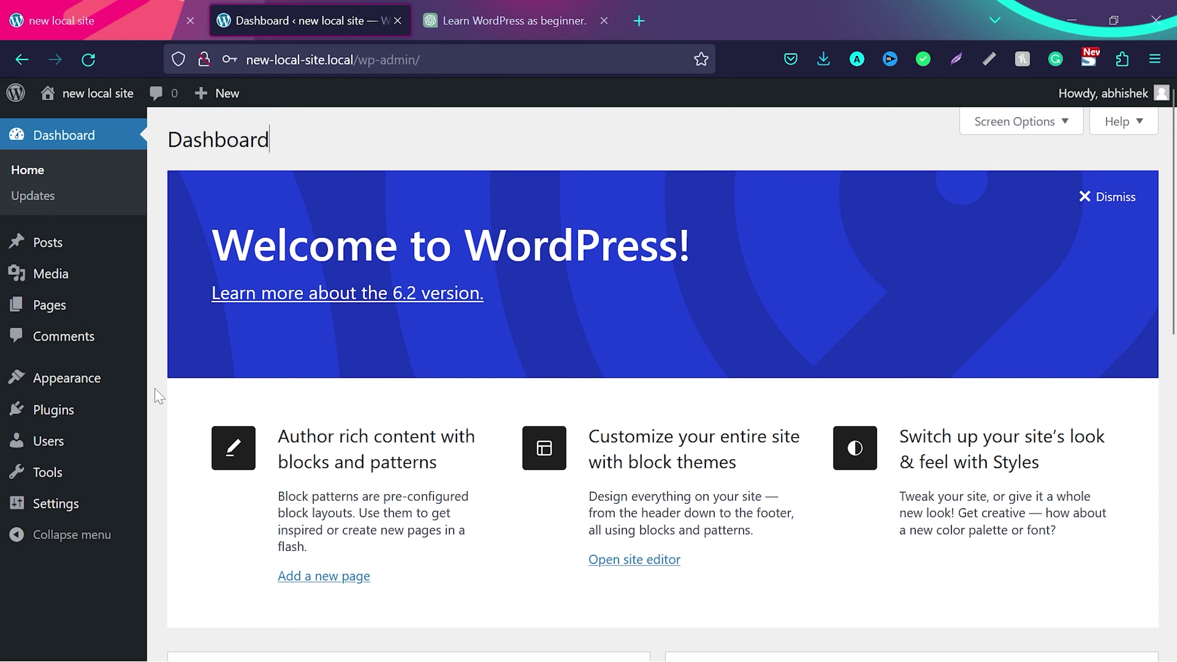
- View the 'new local site' front page with its Hello world! post
mouse_move(48, 245)
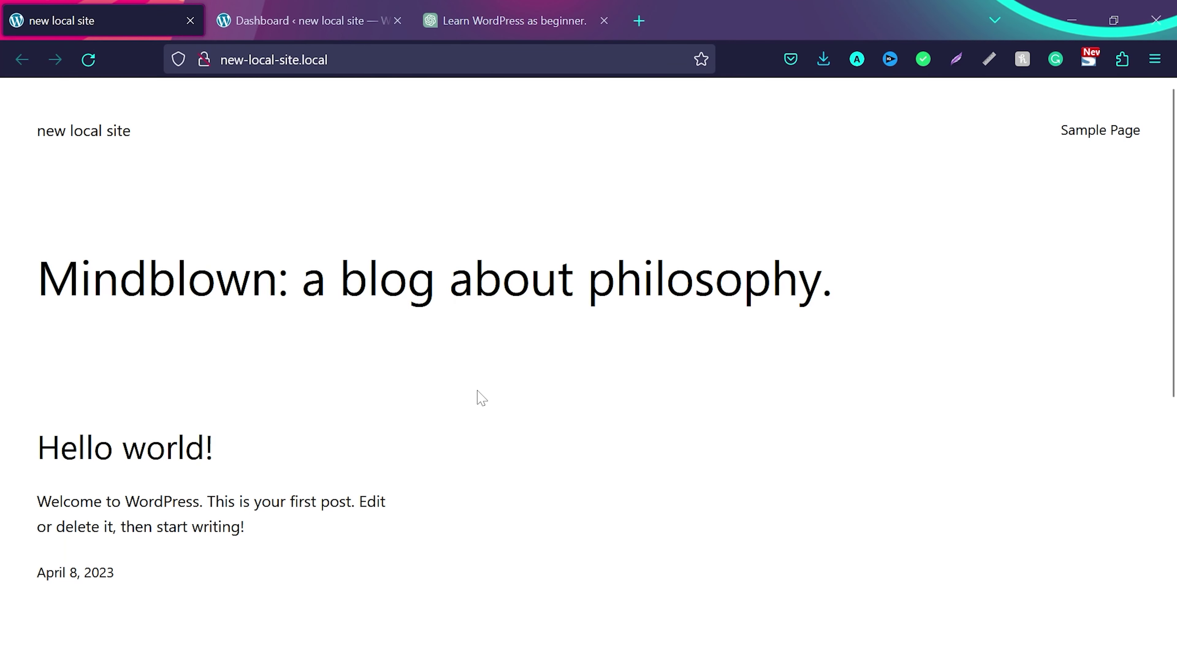
- Return to the wp-admin Dashboard and go to Themes, which lists three installed themes
scroll(480, 395, "down", 3)
scroll(480, 395, "up", 3)
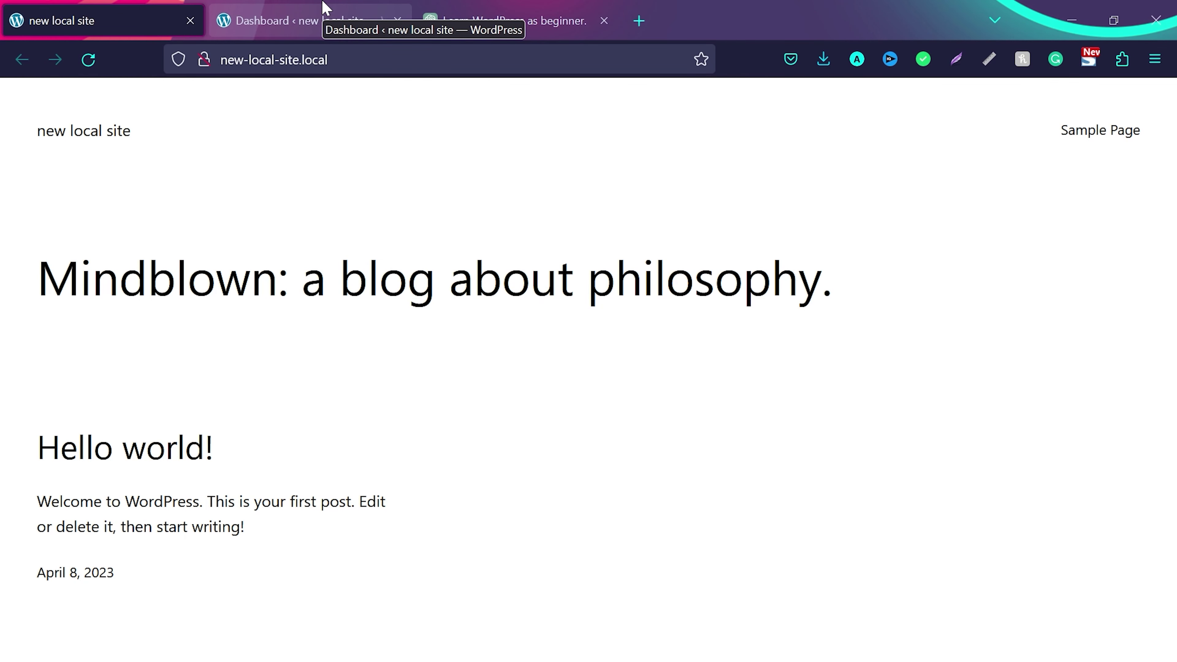
left_click(325, 6)
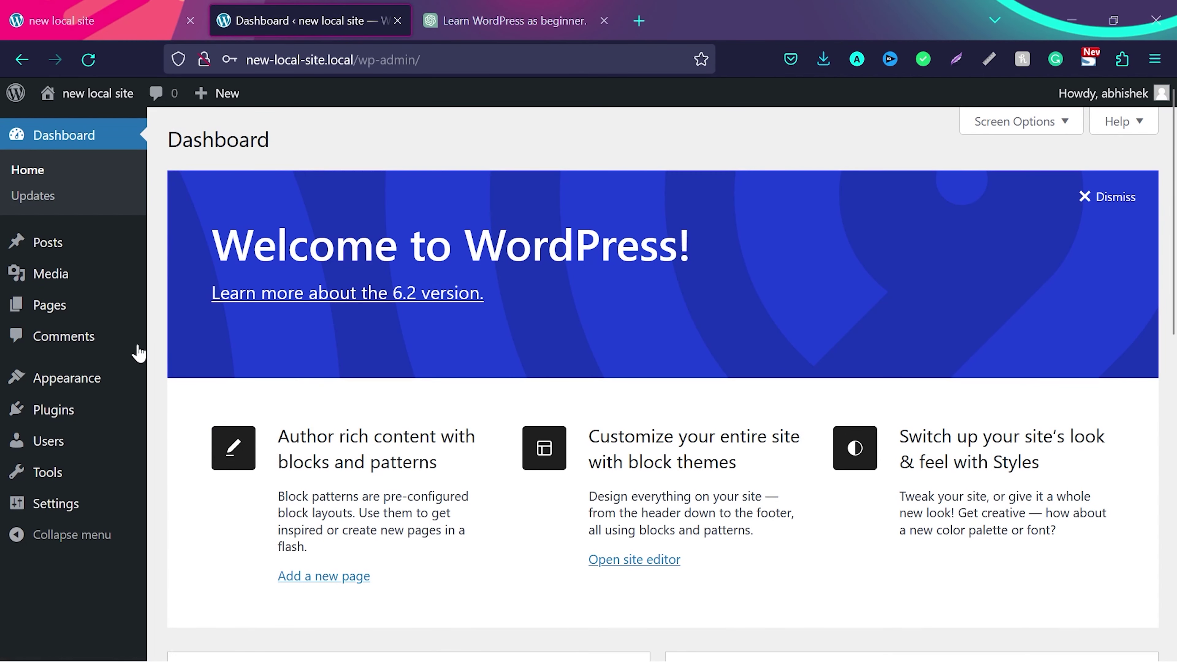
mouse_move(103, 389)
left_click(175, 386)
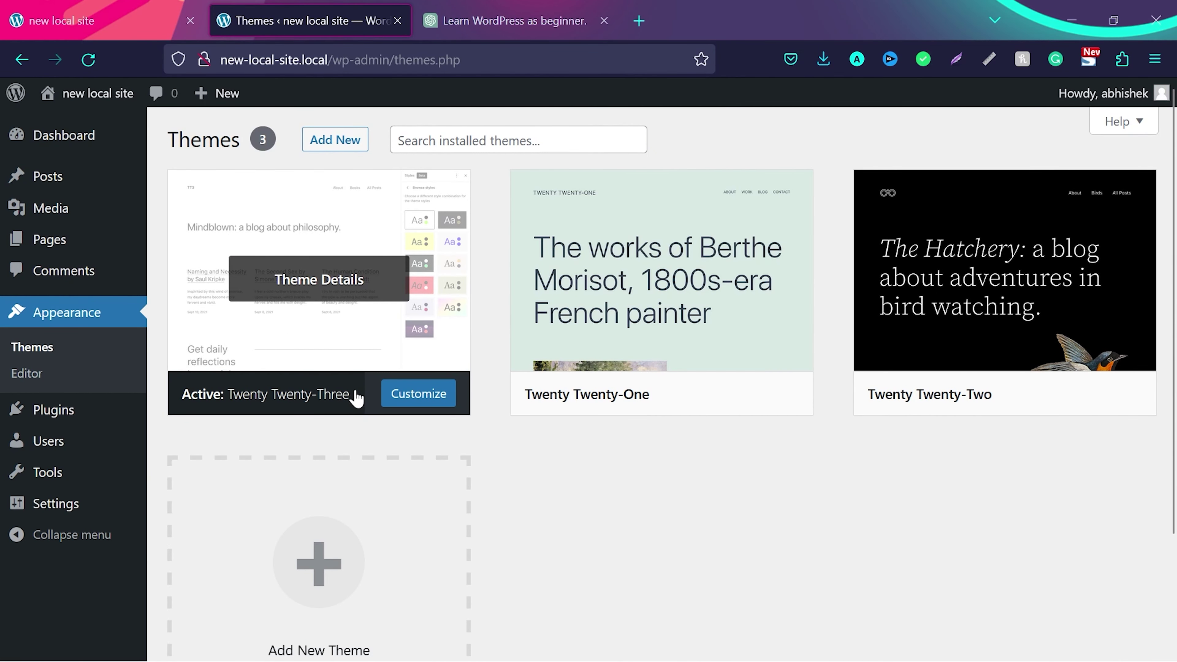
- Browse the Add New theme library to find Astra
left_click(338, 147)
scroll(565, 413, "down", 6)
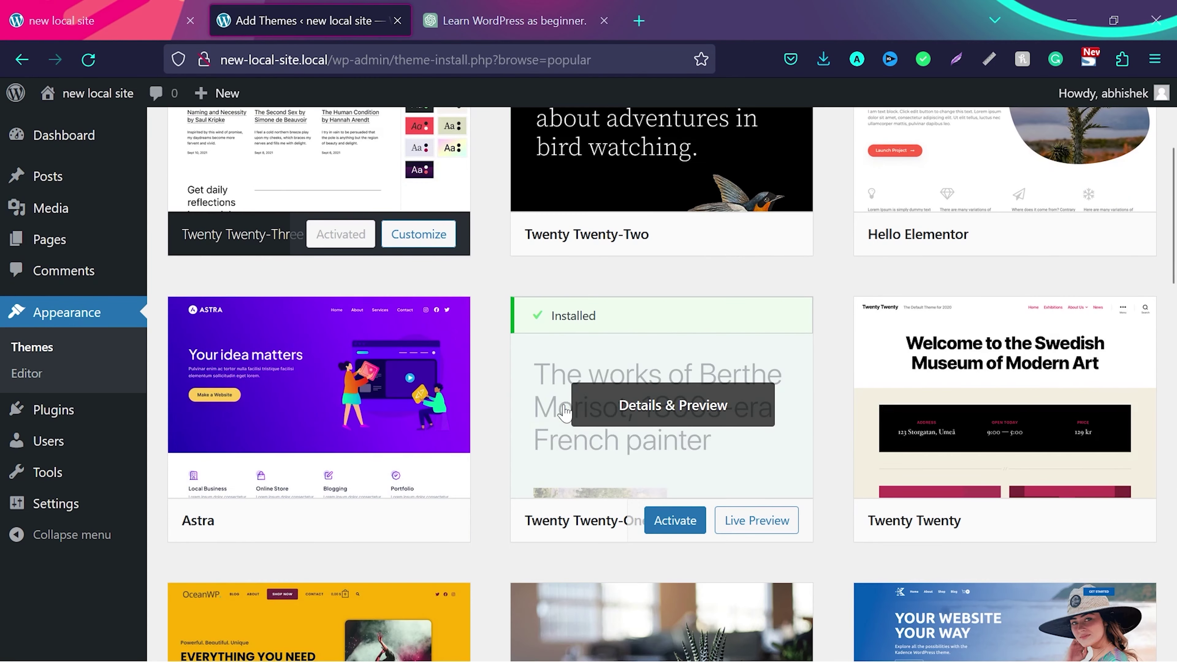
scroll(565, 413, "down", 5)
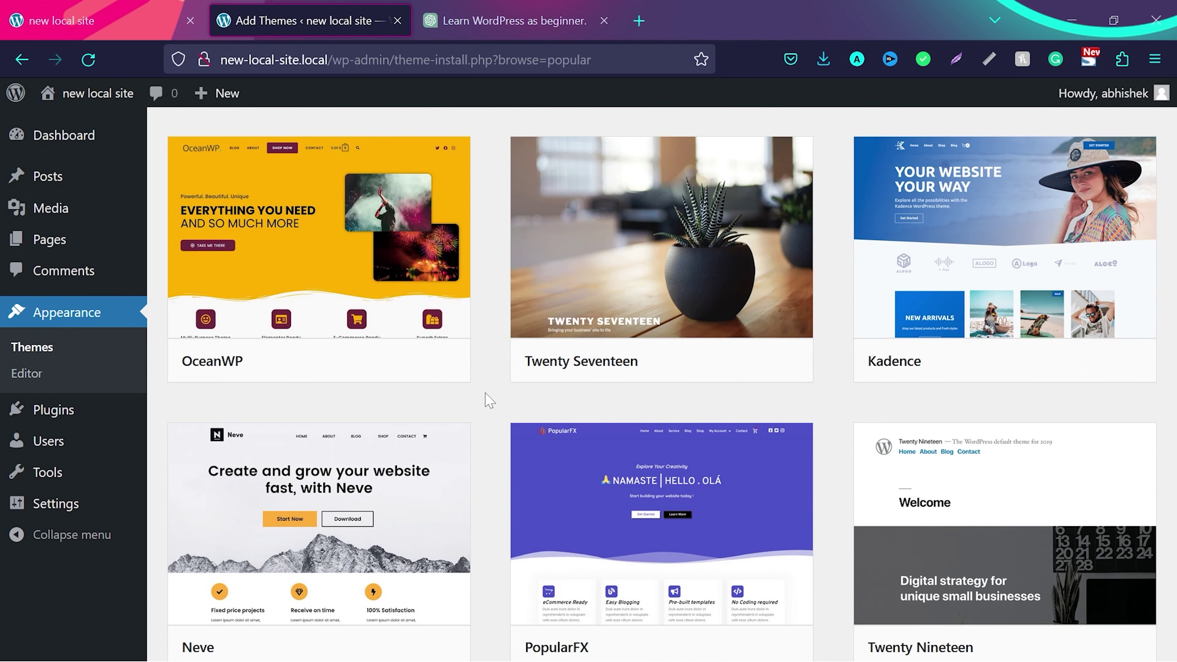
scroll(489, 399, "up", 6)
- Install and activate Astra, then go back to the site's front-end tab
mouse_move(354, 342)
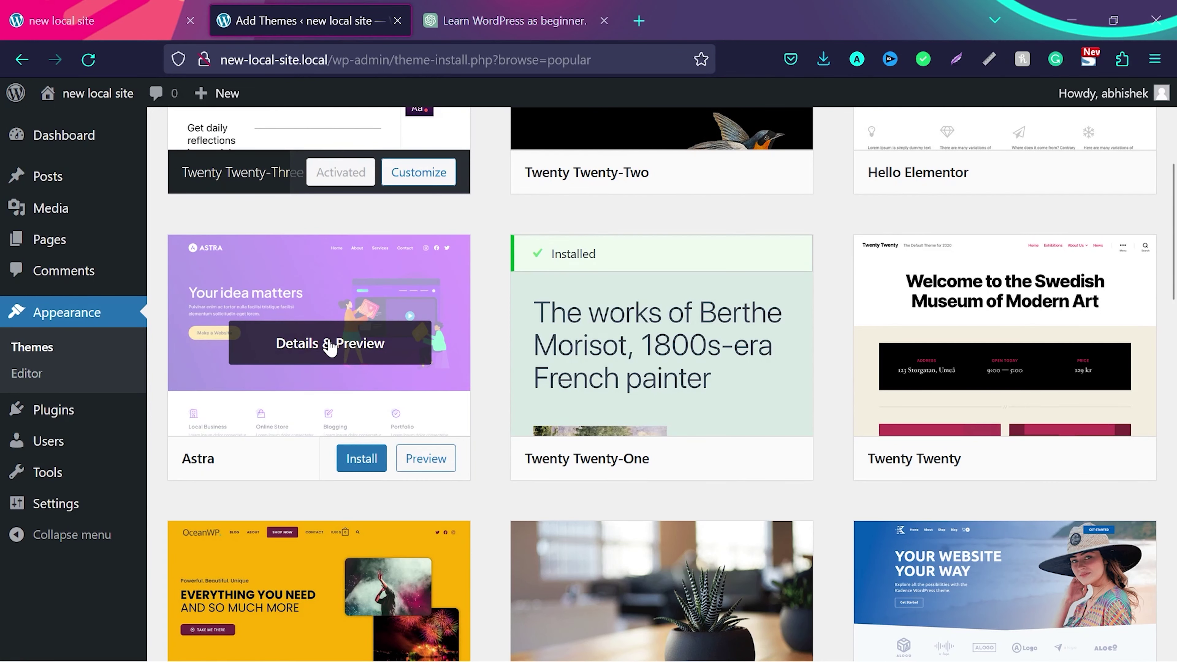
left_click(364, 459)
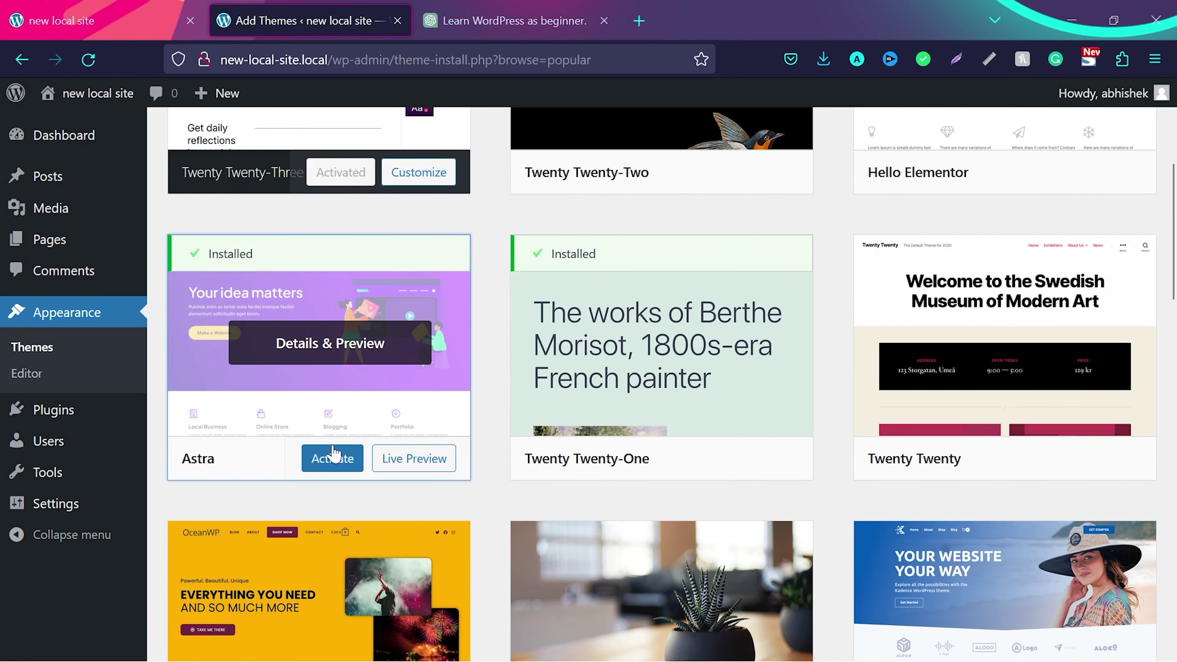
left_click(334, 464)
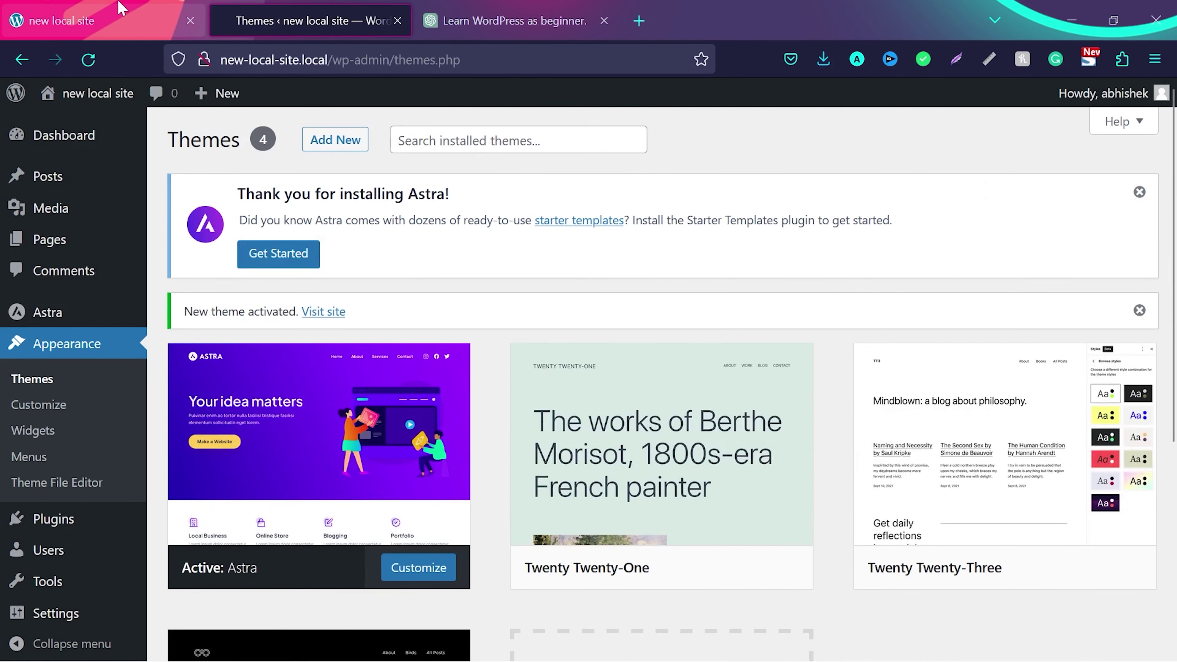
left_click(118, 8)
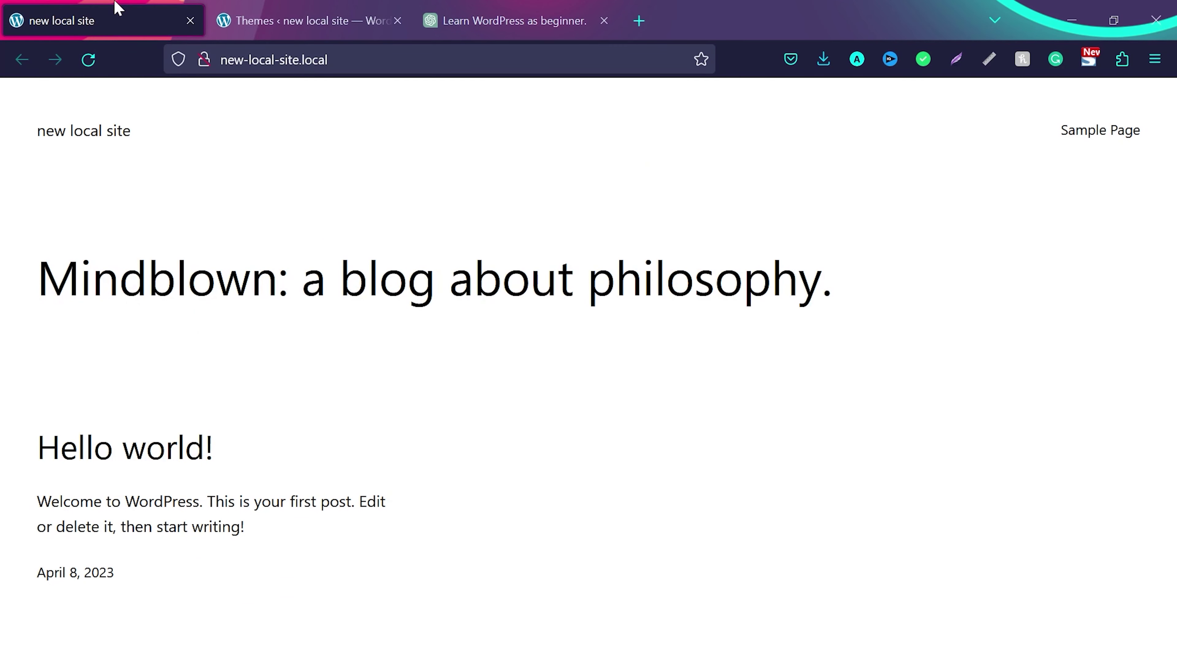
- Reload the homepage to show Astra's layout, then reopen the Add New theme library
key("F5")
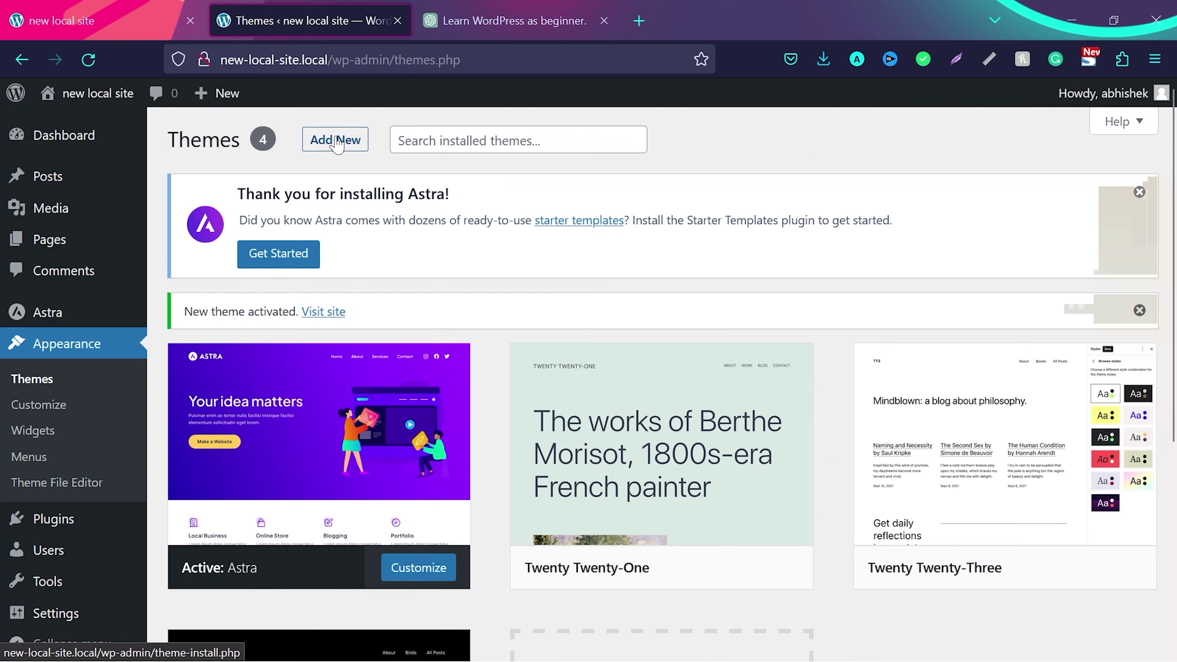
left_click(338, 141)
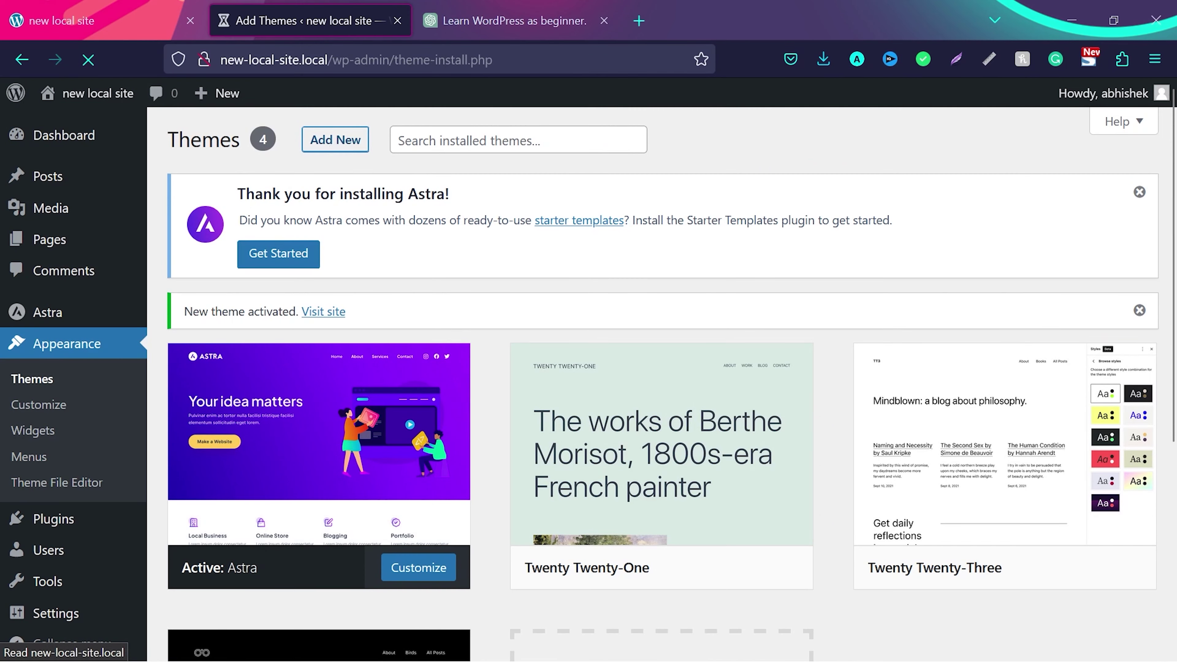
- Scroll through the Popular themes grid, then launch the Customizer for Astra
scroll(791, 413, "down", 1)
scroll(791, 413, "down", 4)
scroll(790, 411, "down", 3)
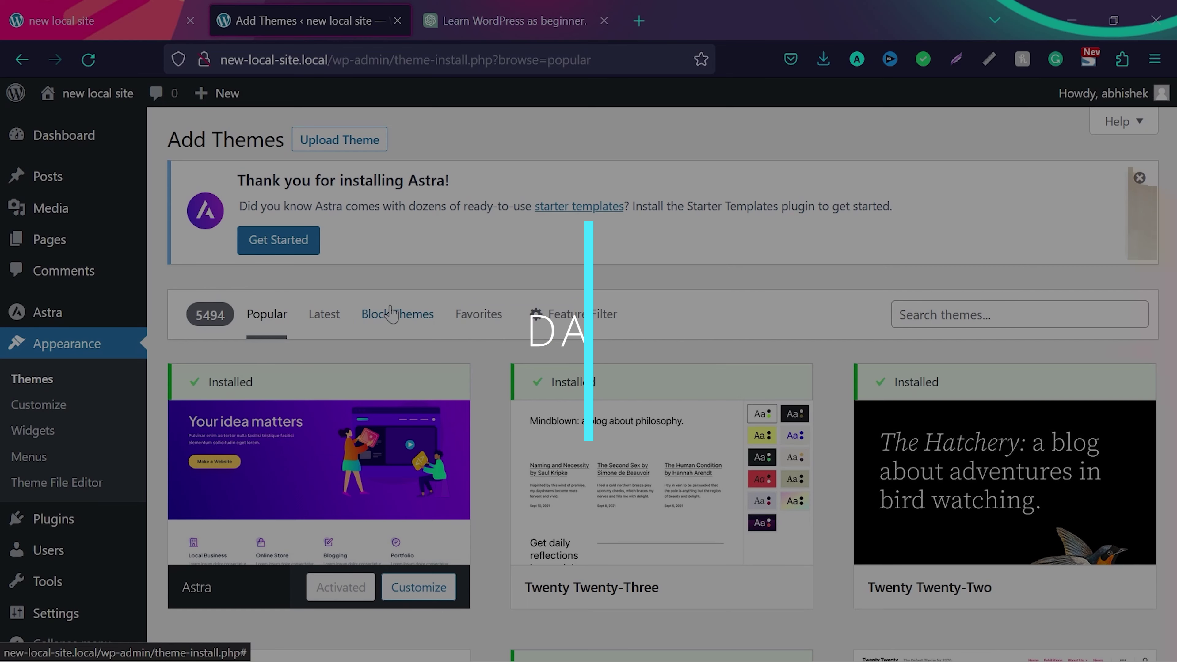
scroll(160, 306, "down", 2)
scroll(160, 306, "down", 1)
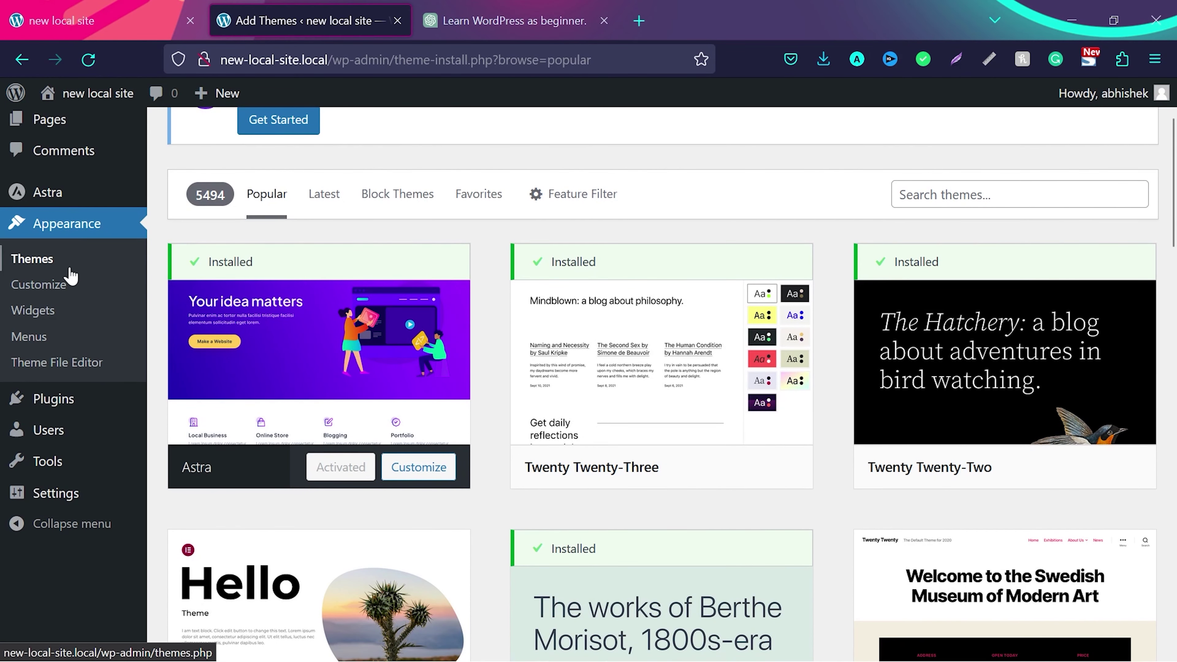
left_click(67, 291)
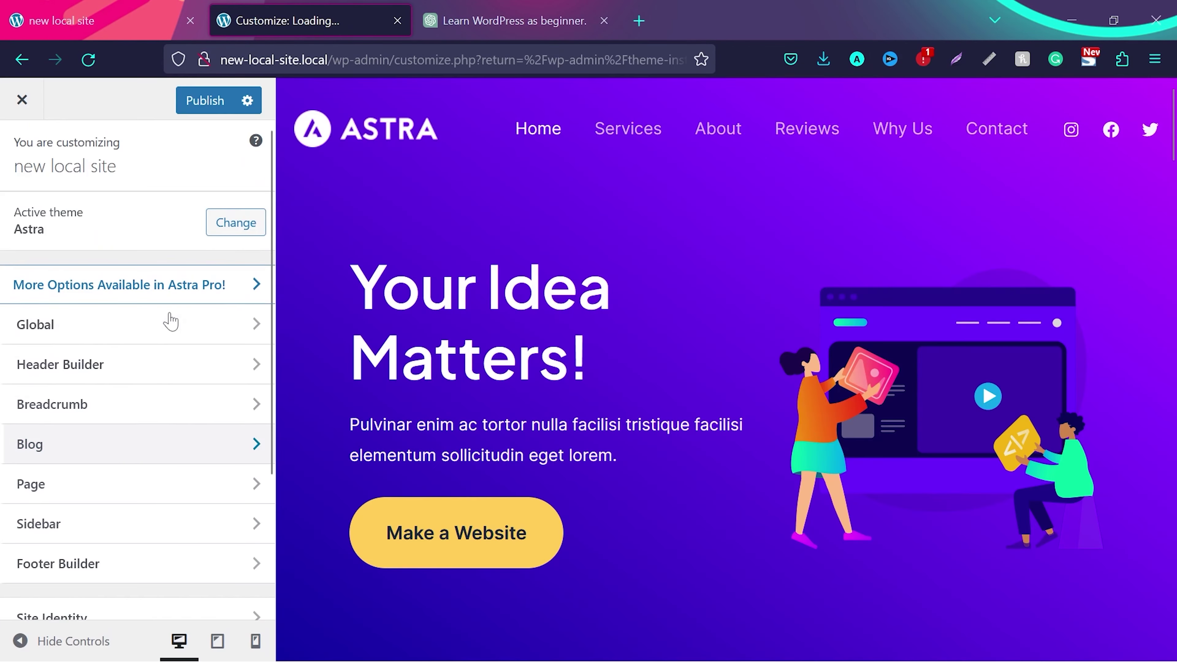
- Open the Customizer's Global Typography settings and scroll through them
left_click(237, 332)
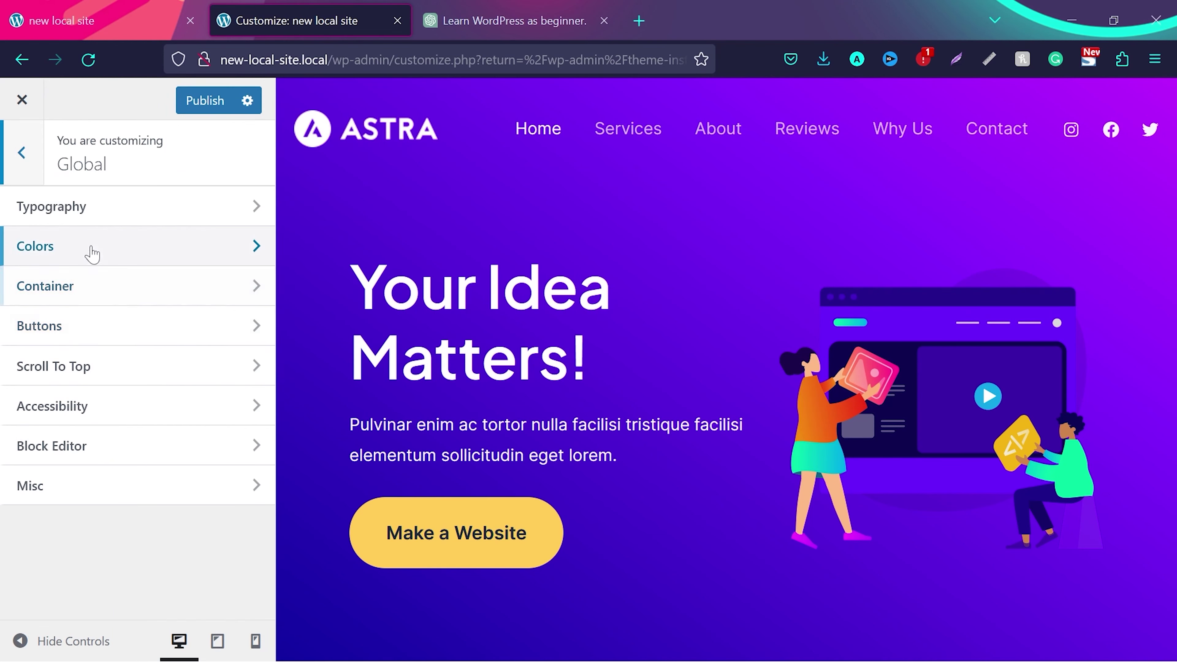
left_click(104, 213)
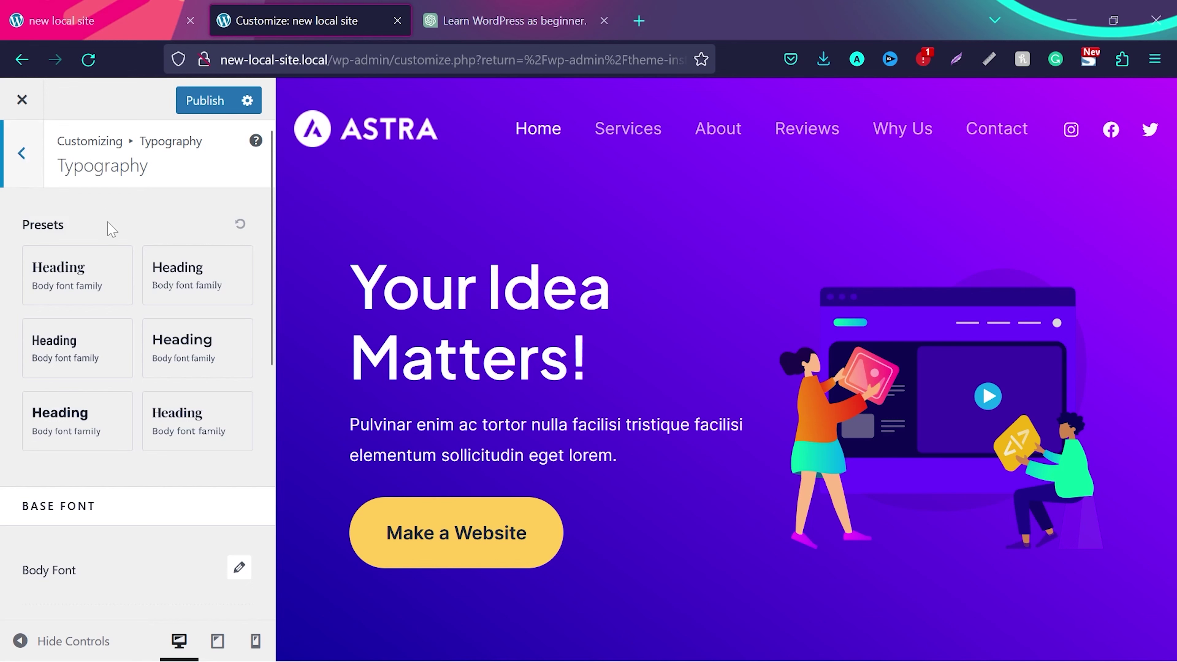
scroll(99, 319, "down", 5)
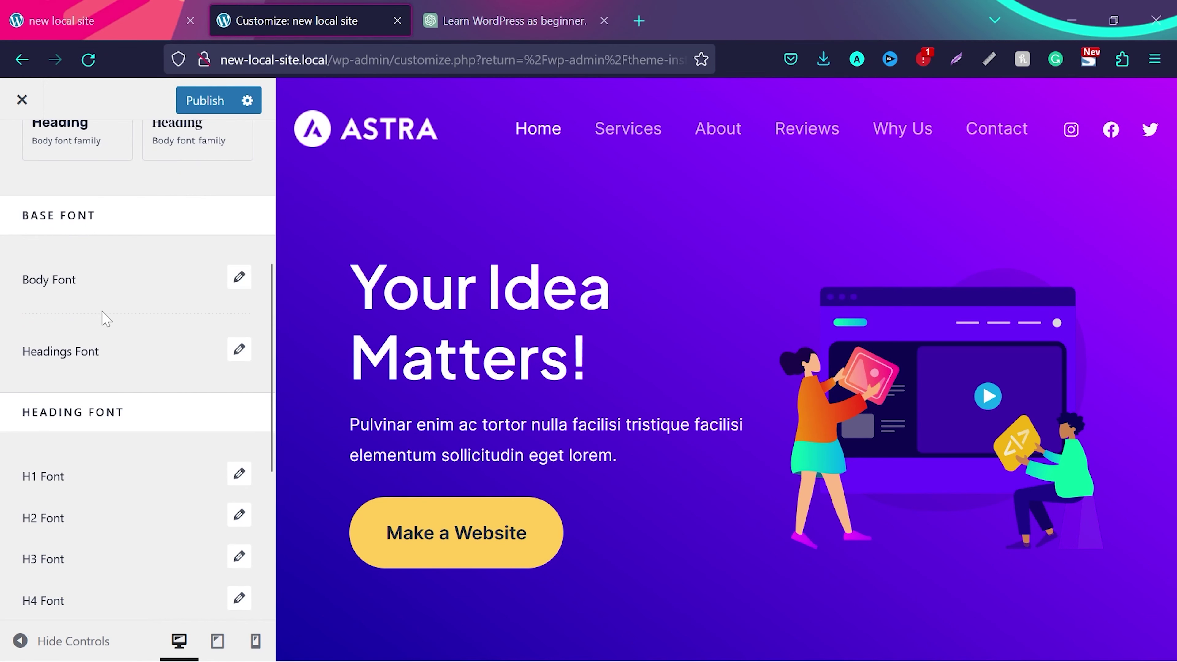
key("Escape")
- Inspect the Global Colors palette, including Color 5, and return to the main Customizer panel
left_click(217, 249)
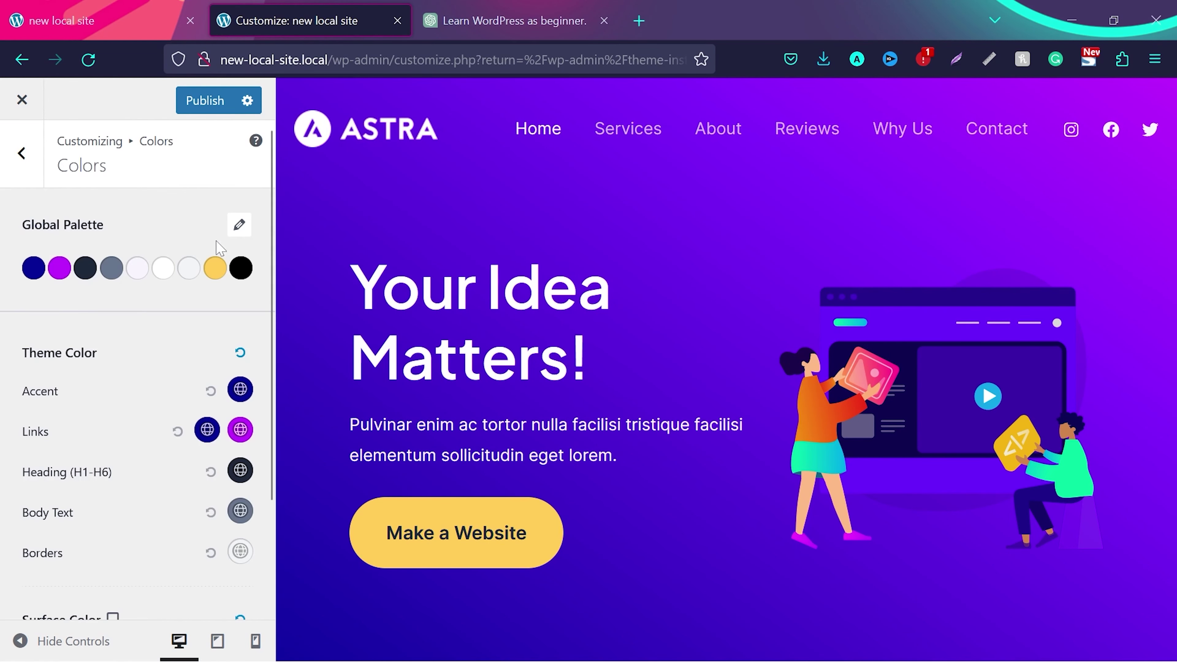
left_click(136, 268)
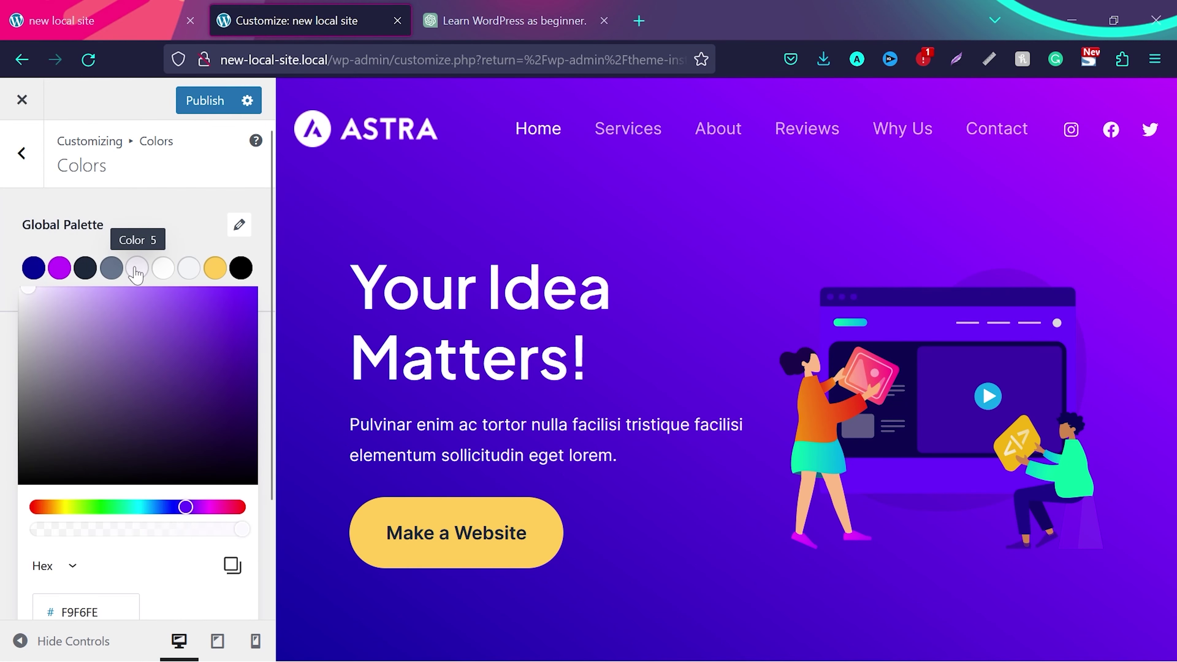
key("Escape")
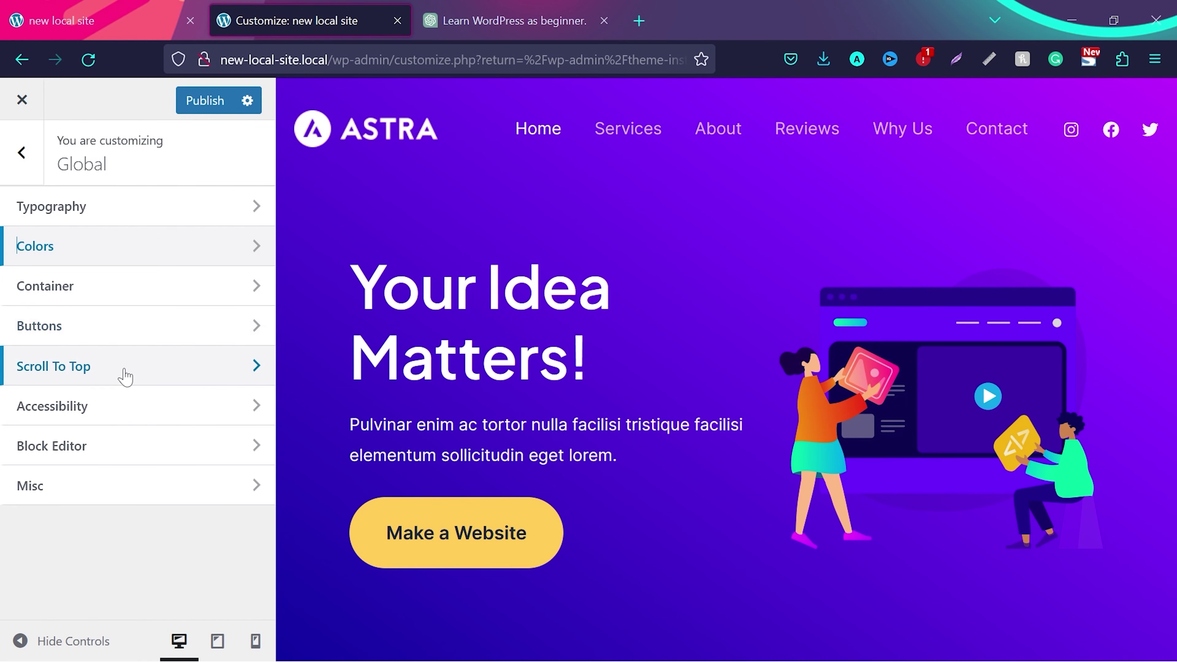
left_click(28, 160)
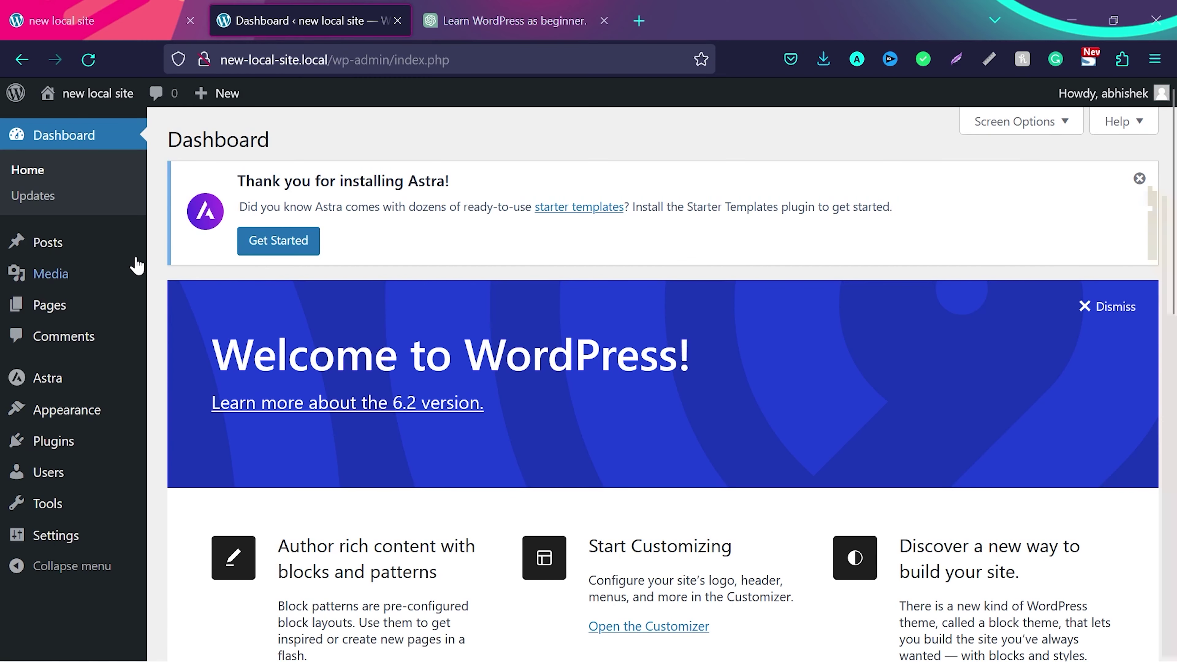
mouse_move(95, 250)
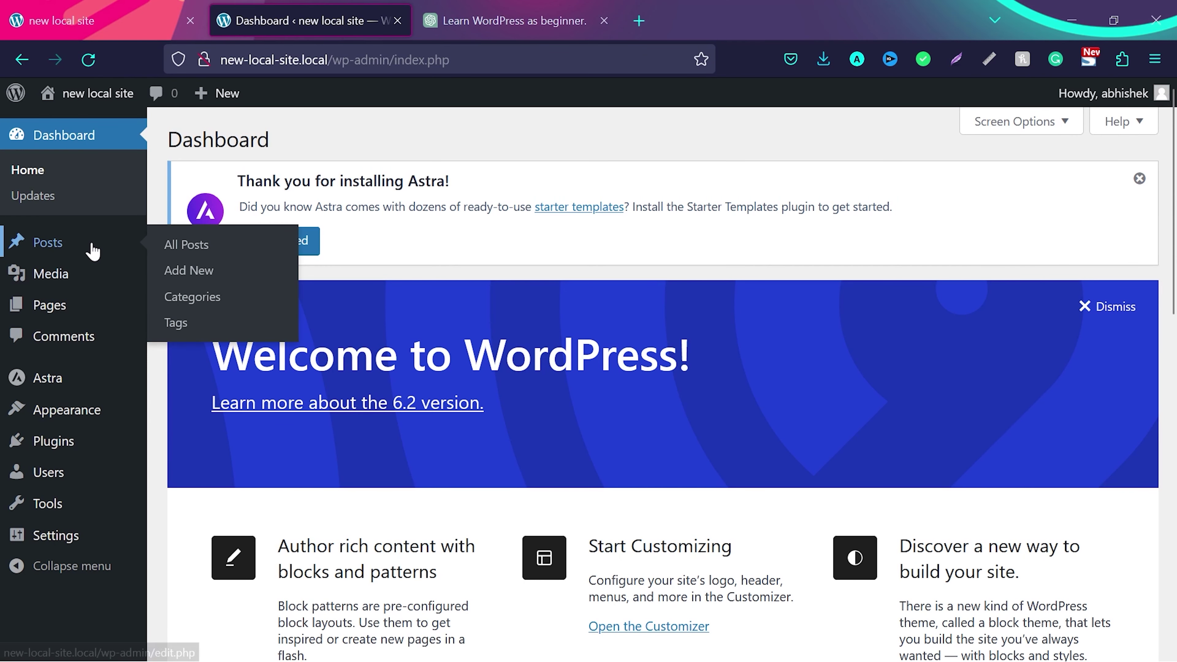
- Start a new post in a separate tab titled 'new post' with body 'text'
middle_click(210, 278)
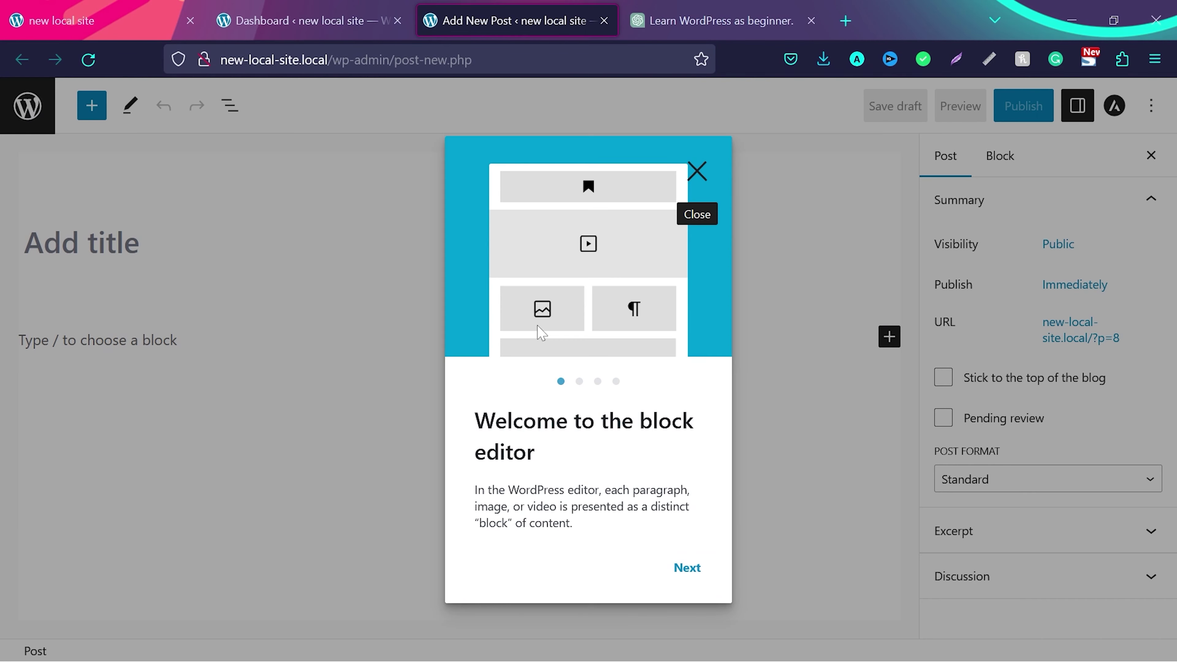
left_click(697, 172)
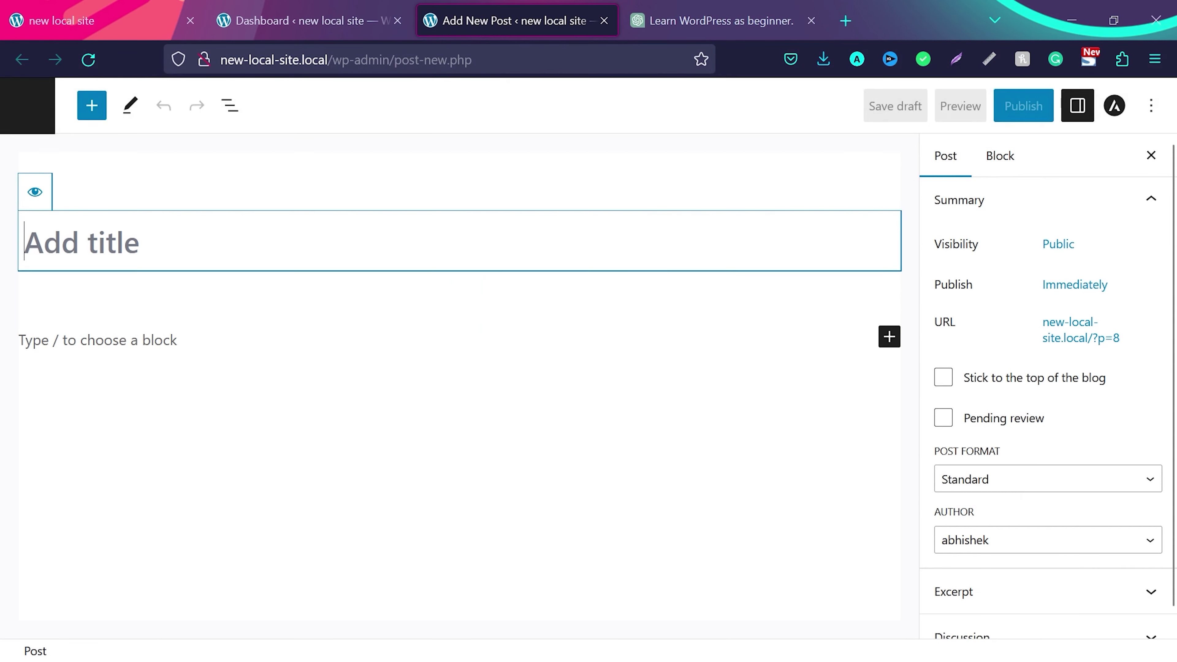
type("new post")
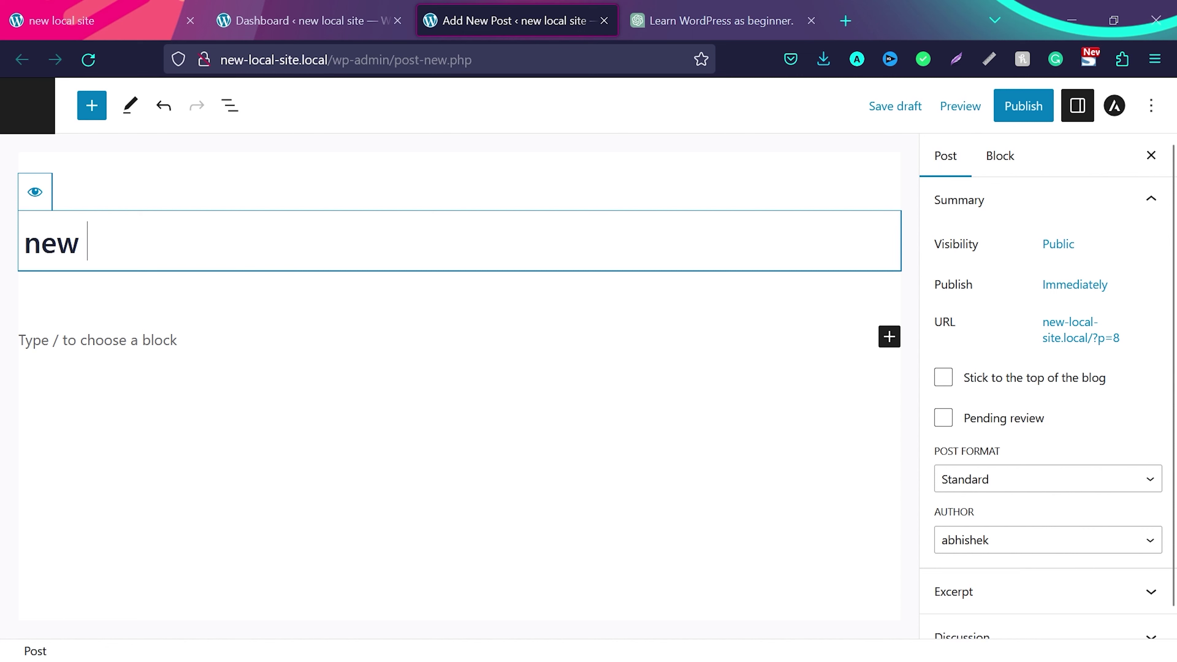
key("Return")
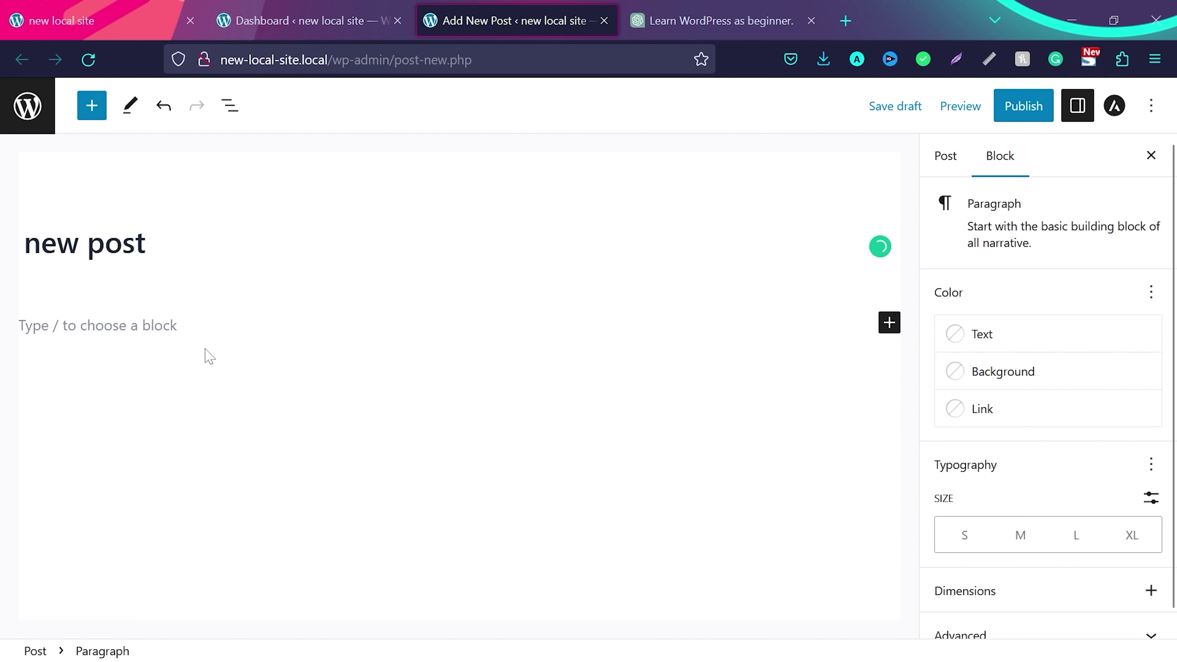
type("text")
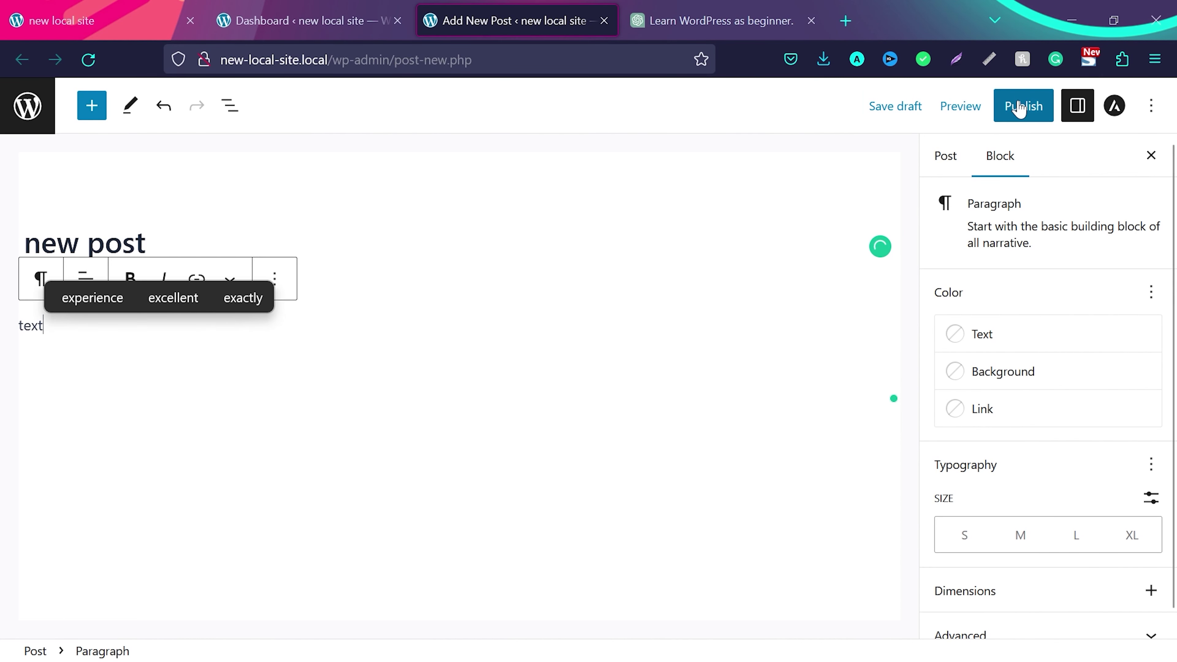
- Publish the post and go back to the Dashboard tab
left_click(1024, 106)
left_click(990, 106)
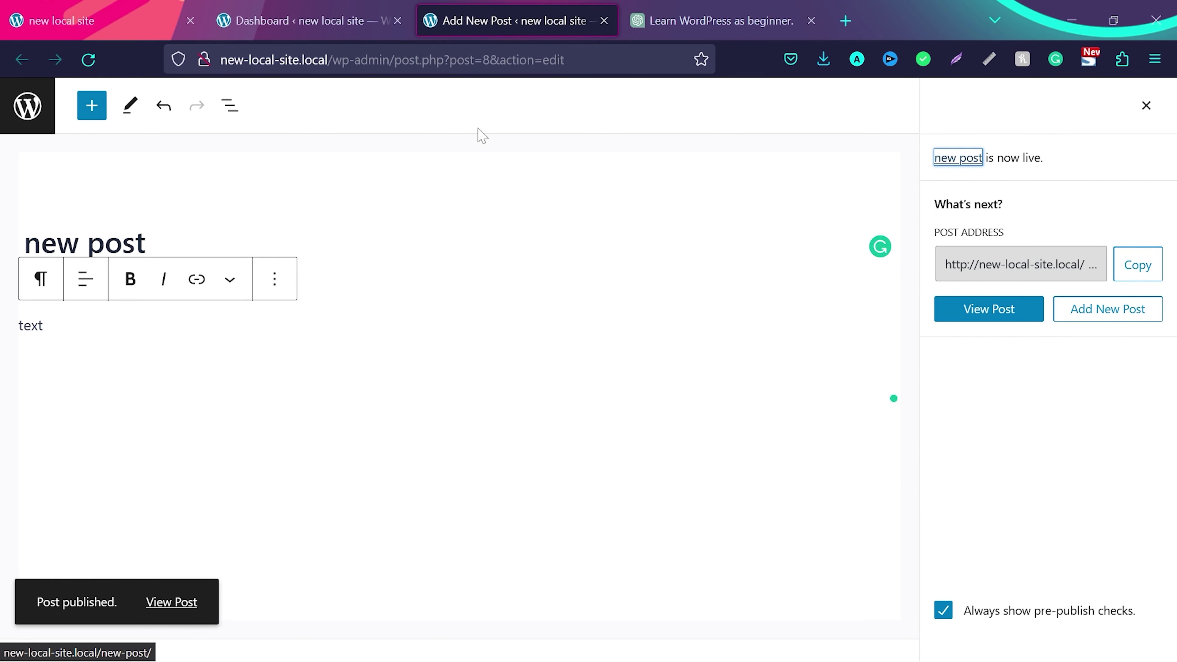
left_click(302, 20)
- Create a page titled 'contact' with 'email' in its body and publish it
mouse_move(180, 225)
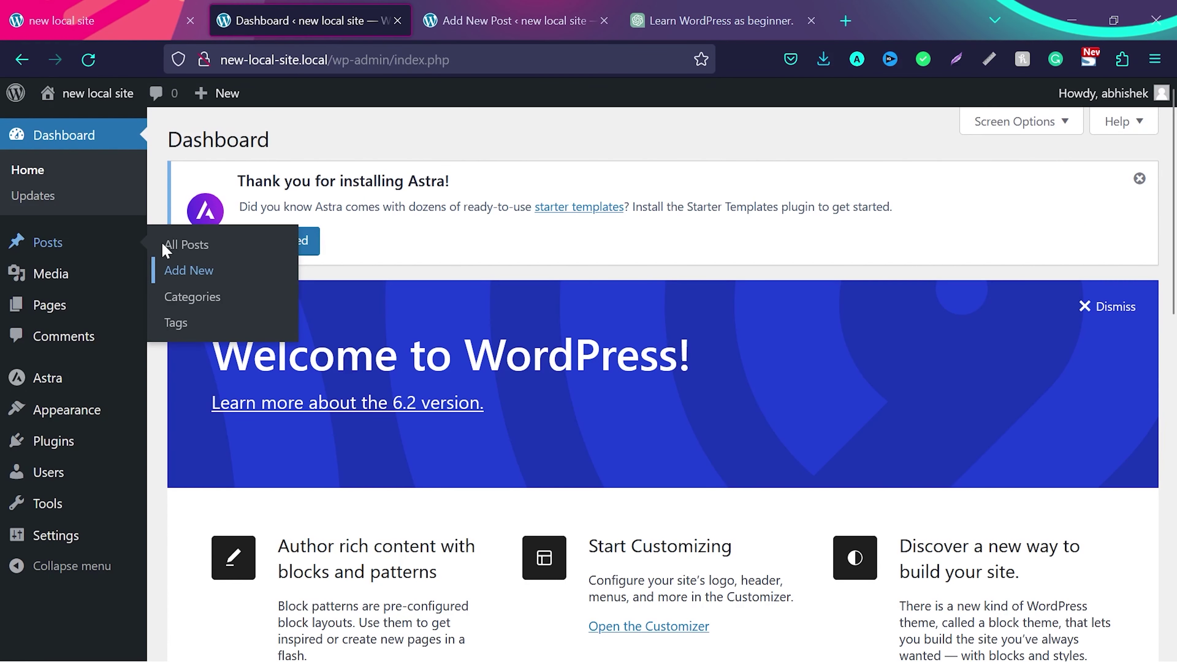
mouse_move(19, 311)
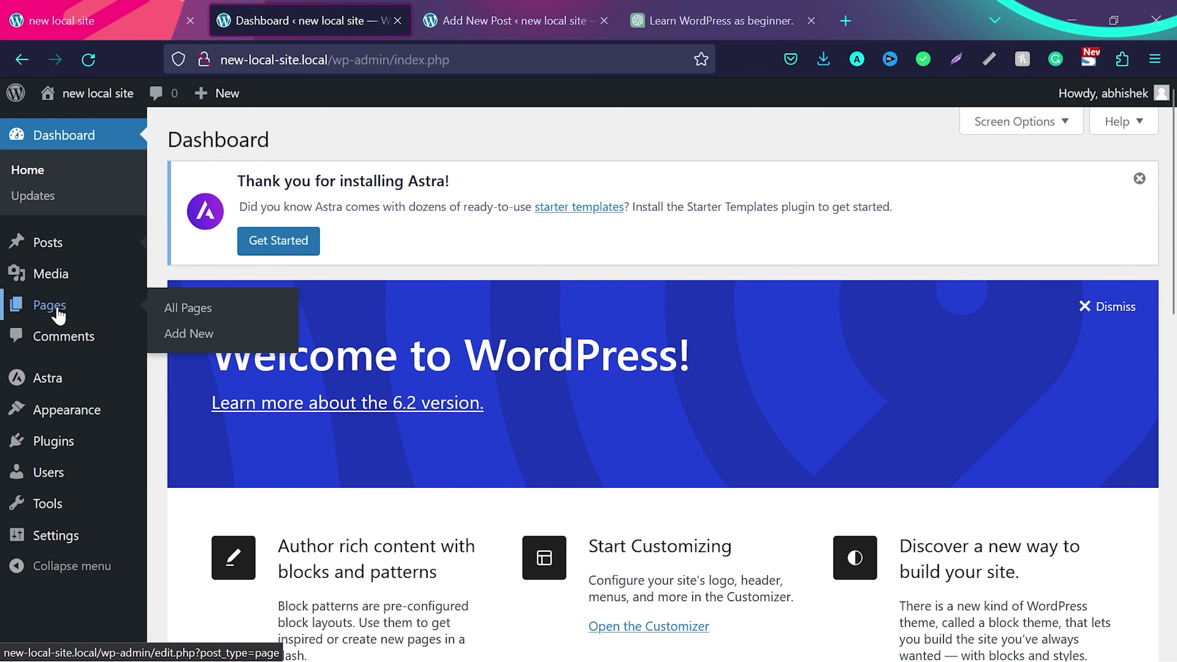
left_click(187, 334)
type("contact")
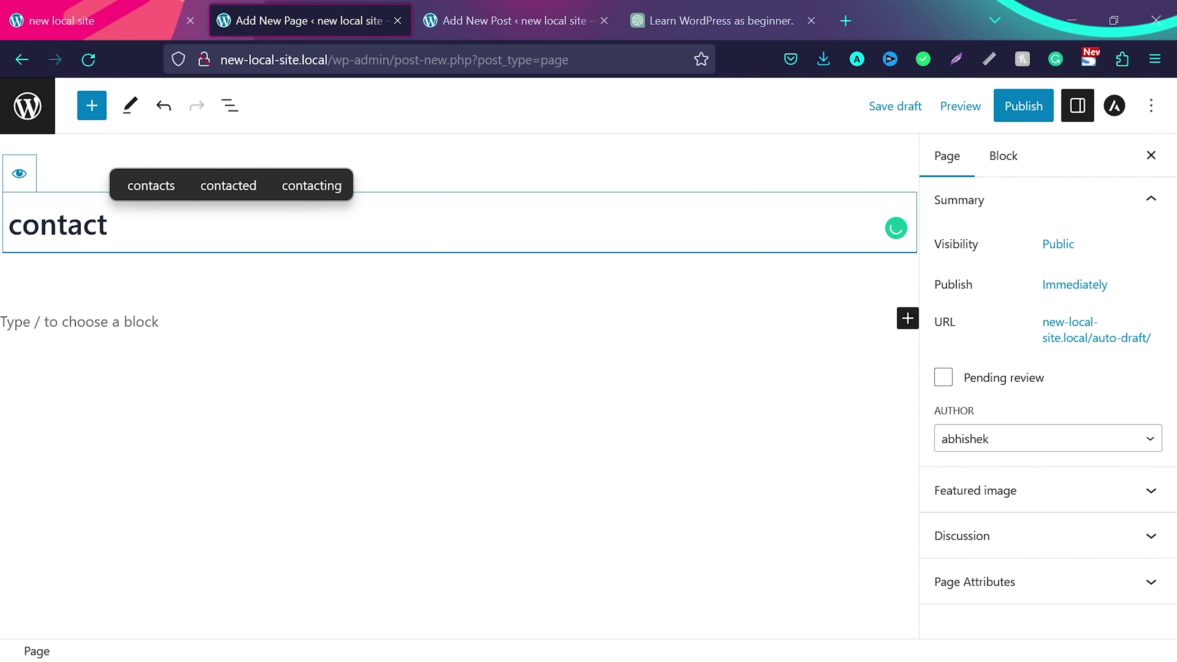
left_click(192, 332)
type("email")
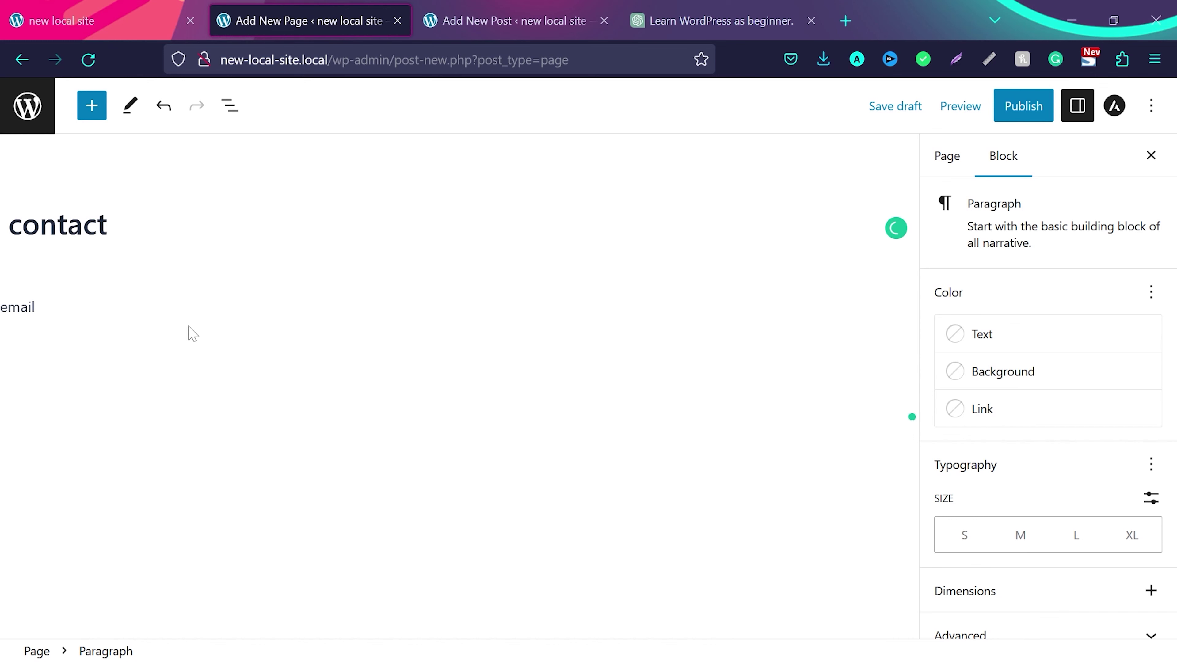
key("Return")
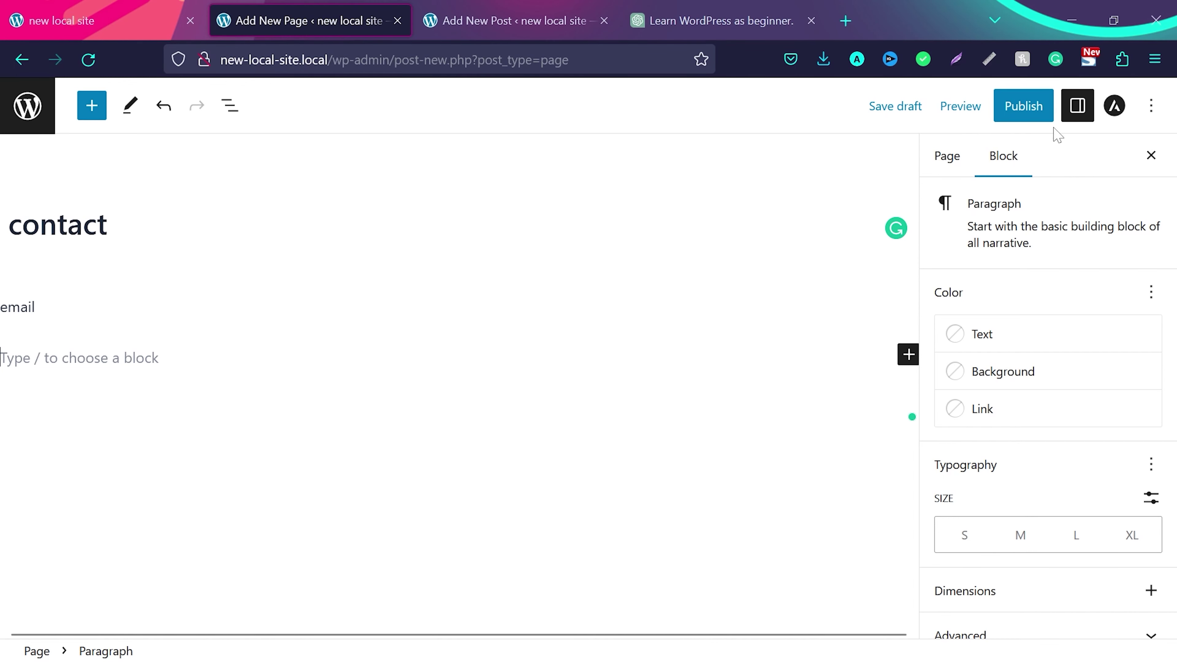
left_click(1031, 112)
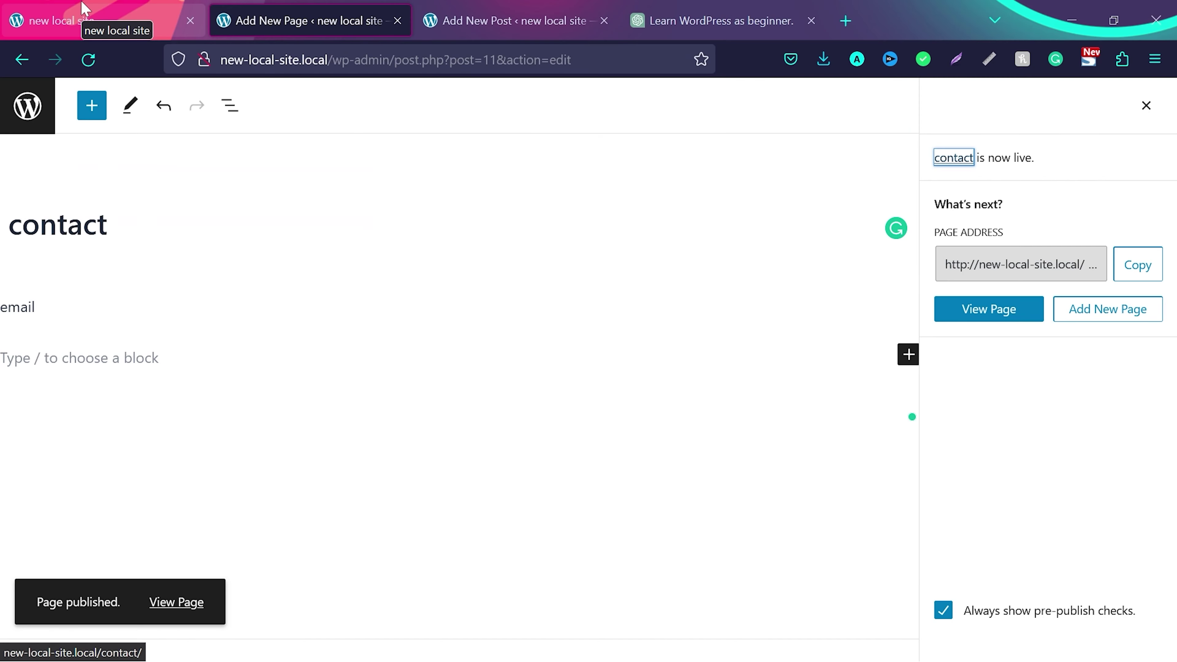
- Reload the 'new local site' tab so 'new post' and the contact link appear
left_click(84, 9)
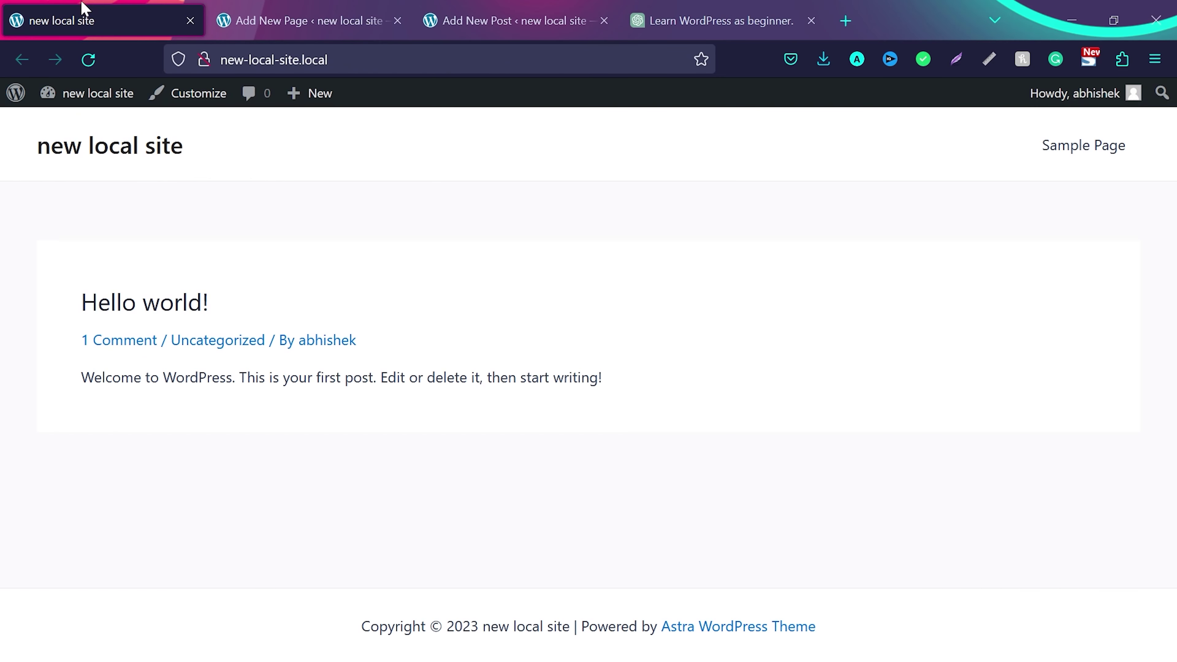
key("F5")
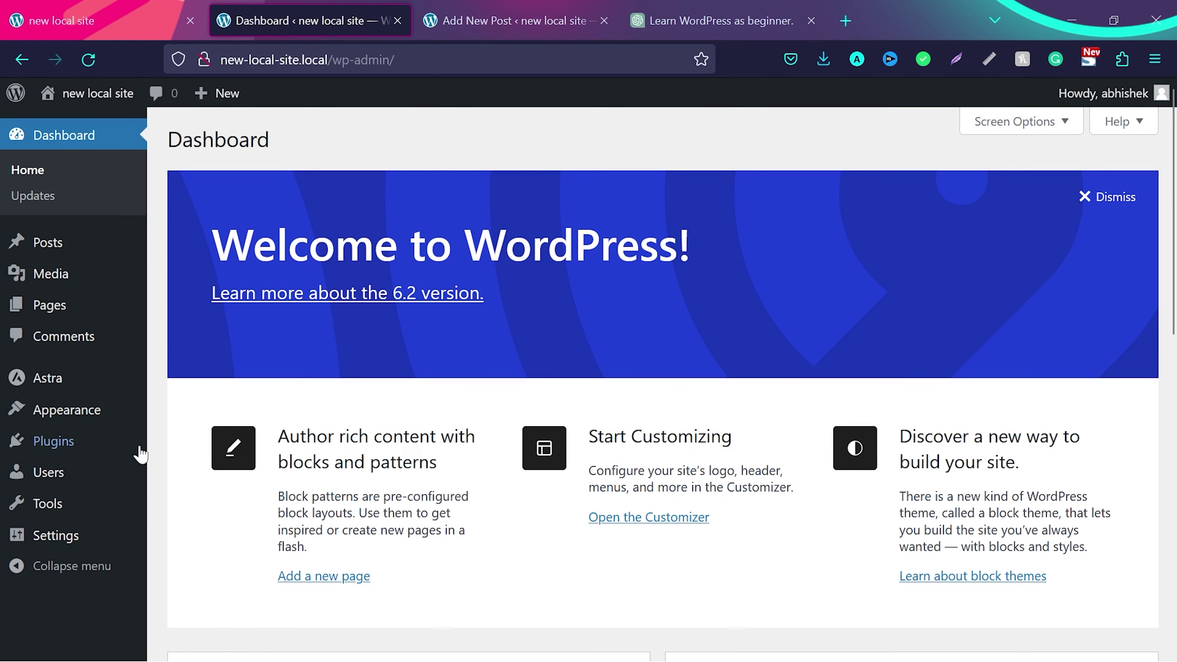
- Bring up the Plugins menu in the admin sidebar to reach Add New
mouse_move(93, 449)
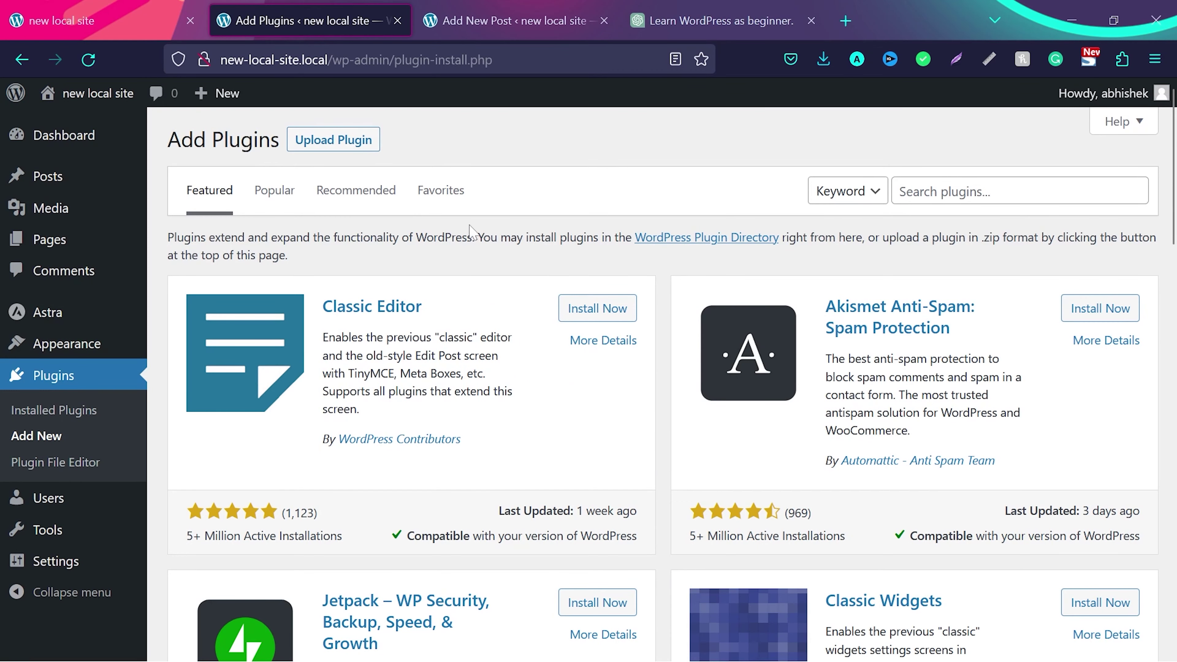
- Scroll through the Featured plugin cards on the Add Plugins page
scroll(589, 461, "down", 5)
scroll(590, 459, "up", 5)
scroll(590, 460, "down", 4)
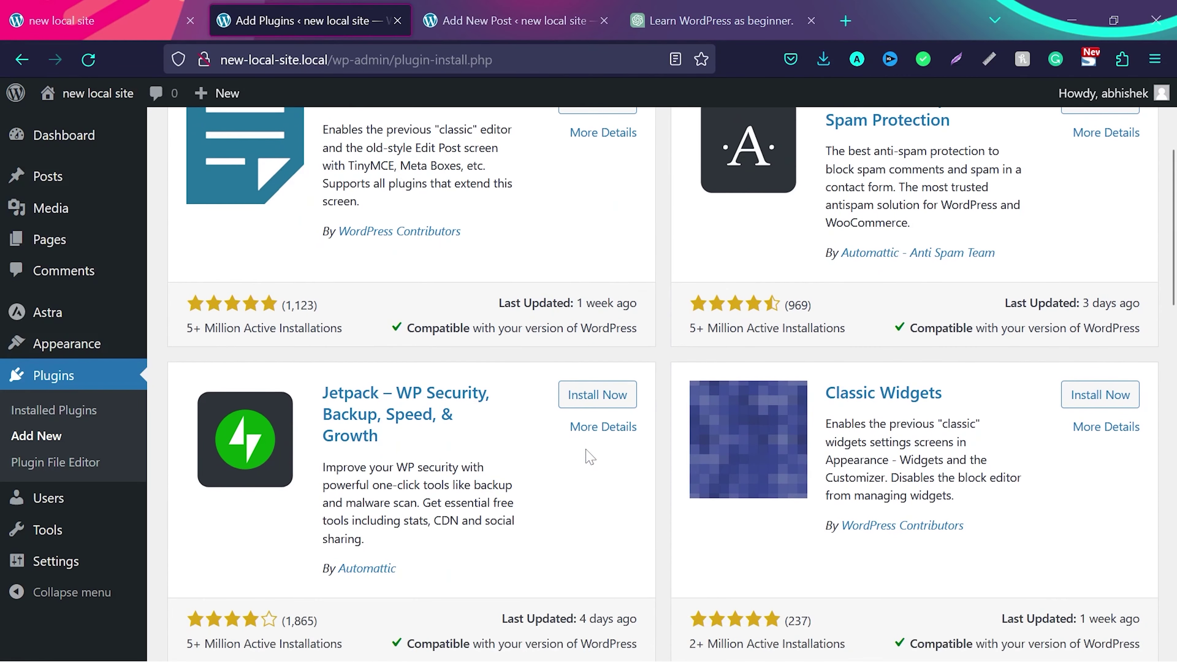
scroll(589, 457, "down", 3)
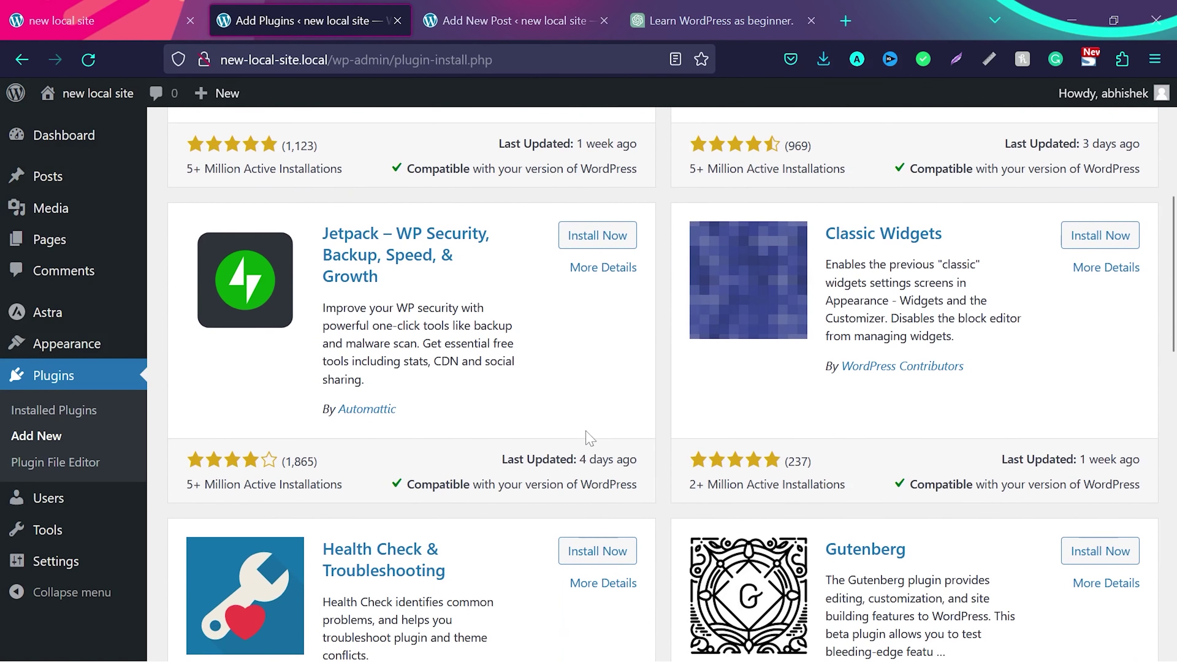
scroll(589, 439, "down", 9)
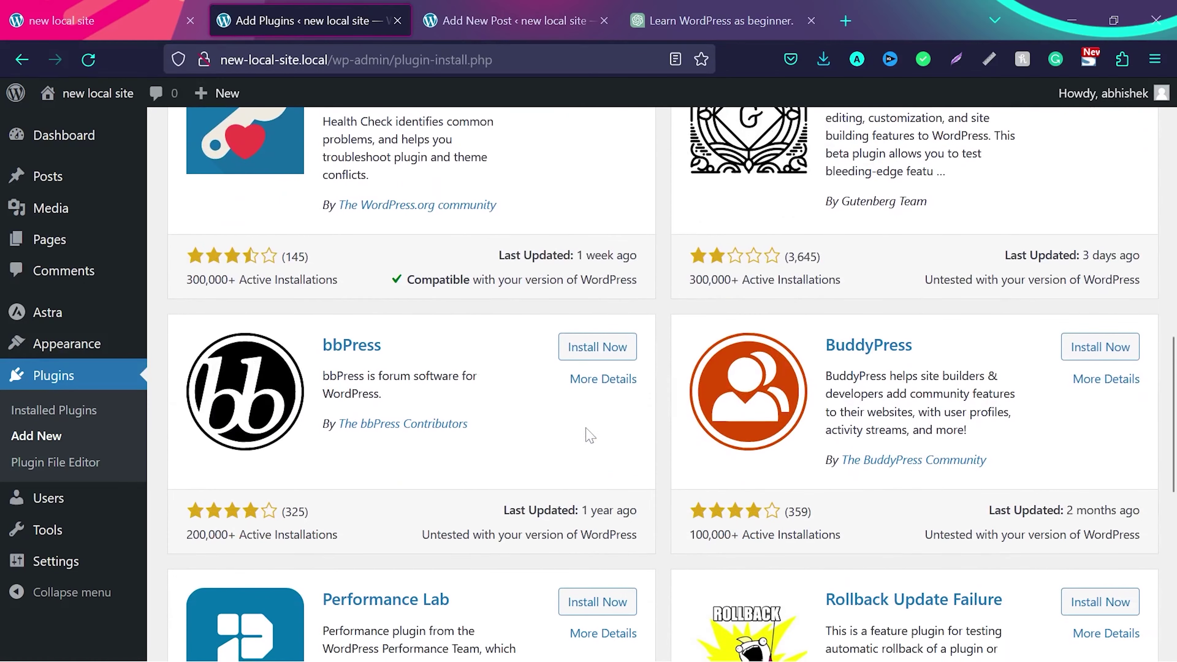
scroll(590, 436, "down", 4)
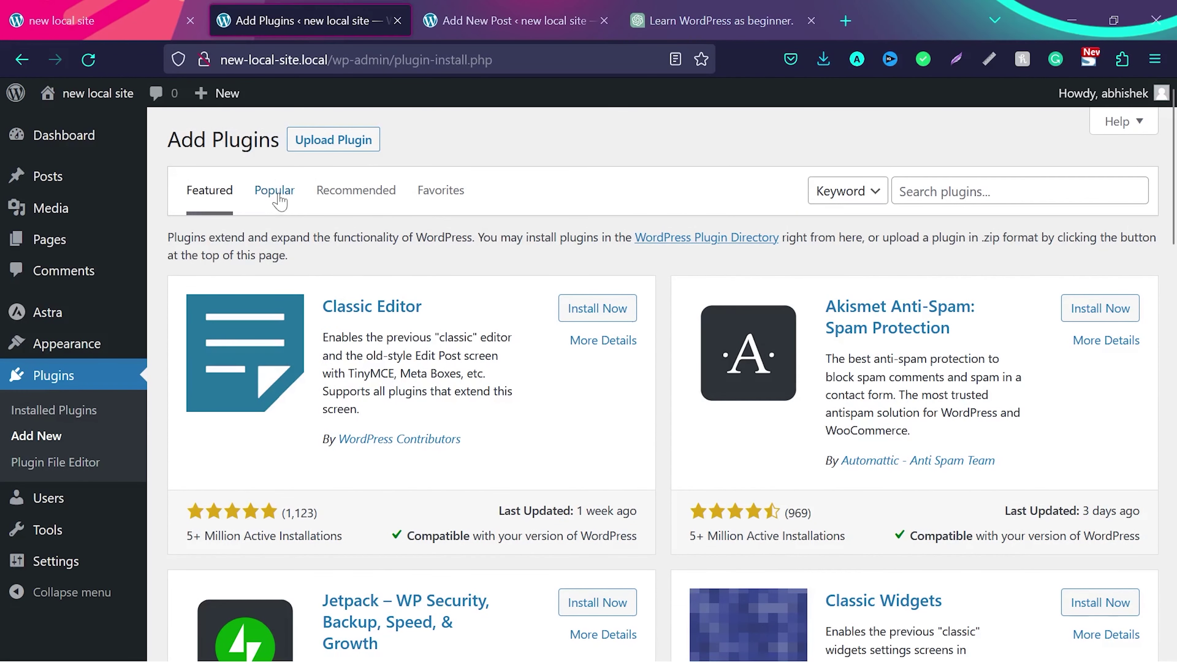
- Switch to the Popular tab and browse the top plugins, led by Contact Form 7 and Yoast SEO
left_click(279, 197)
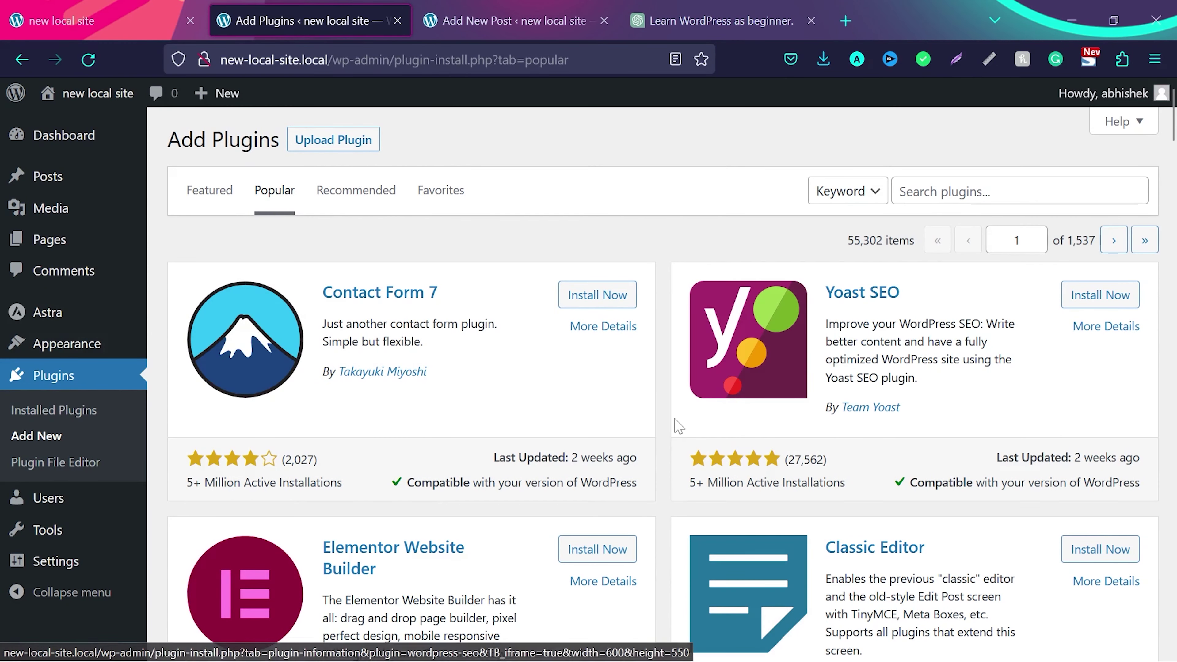
scroll(675, 432, "down", 2)
scroll(674, 436, "down", 1)
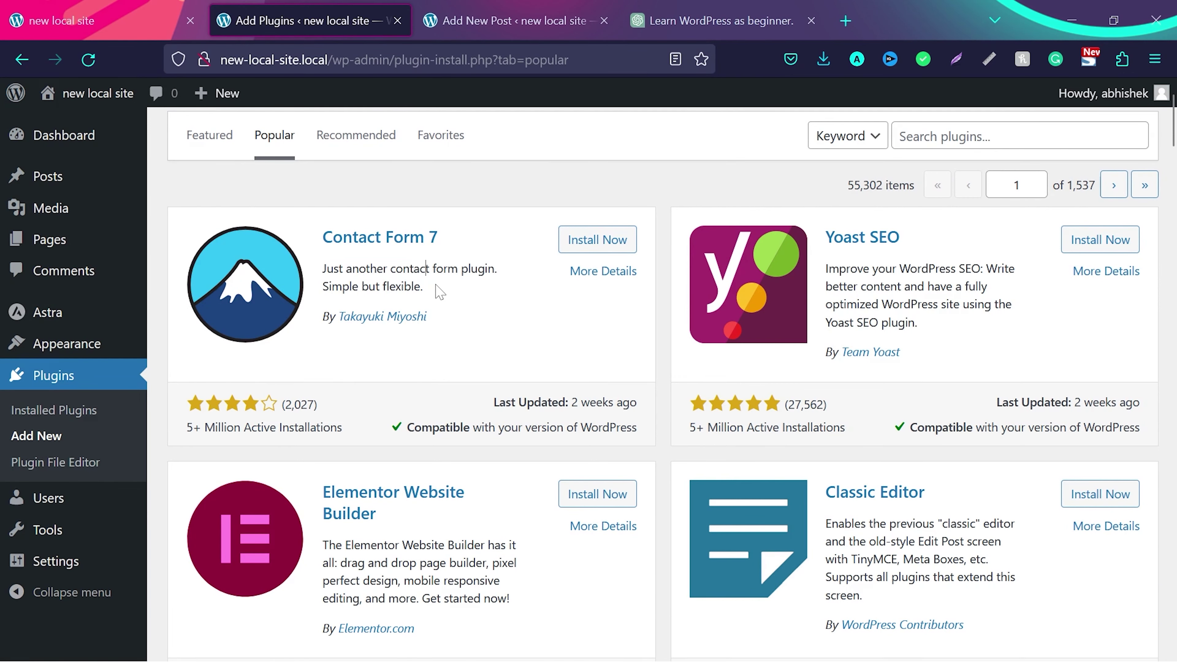
scroll(440, 292, "down", 5)
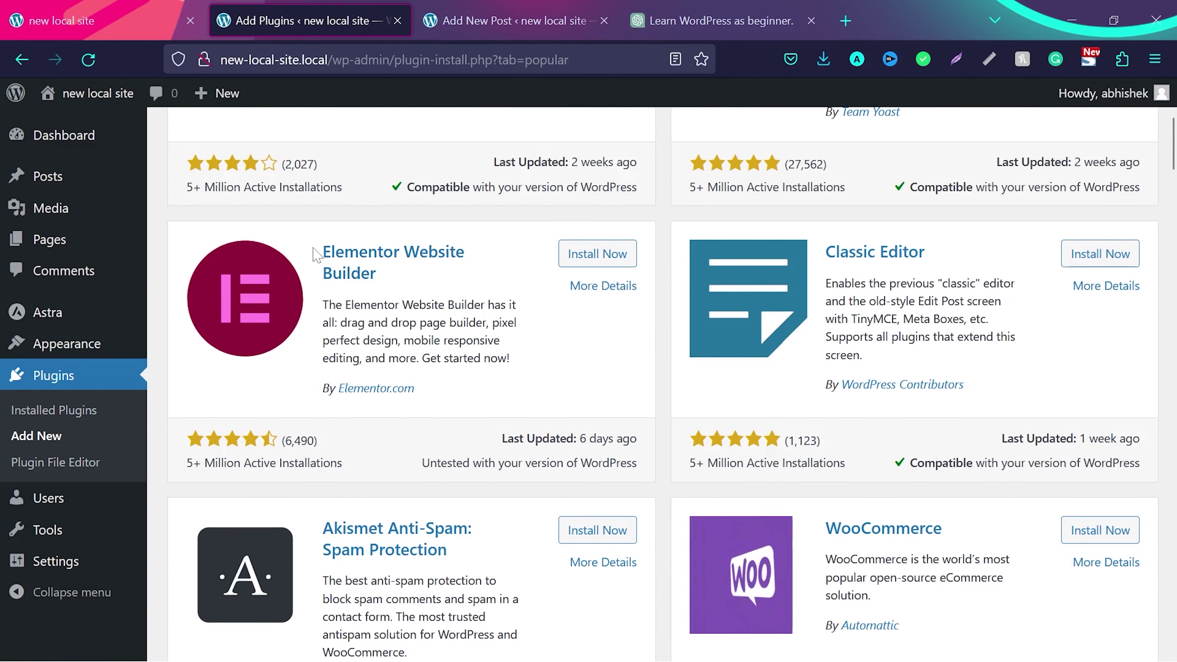